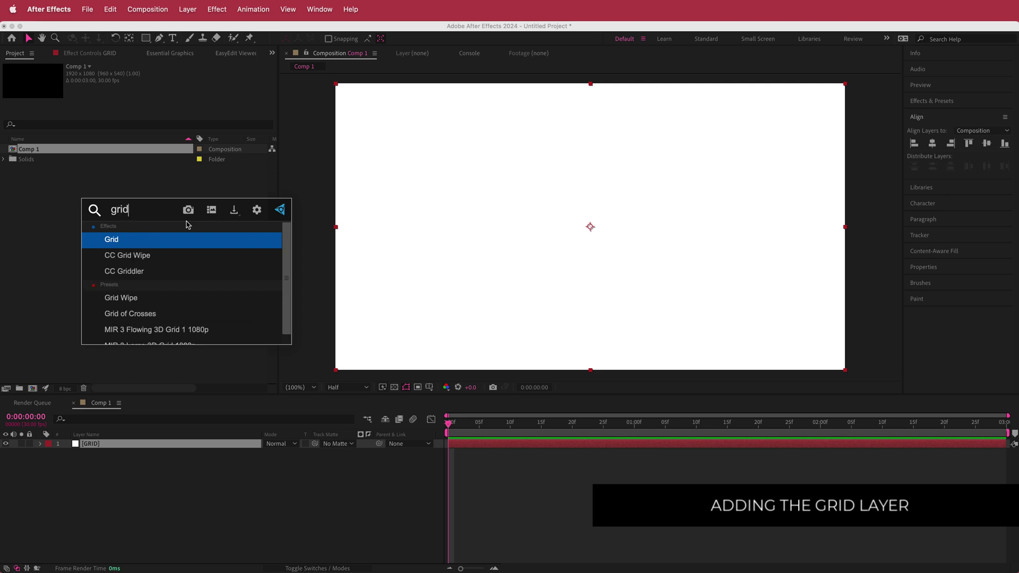
- Apply the Grid effect to the GRID layer and set its border to 2
{"action": "key", "text": "Return"}
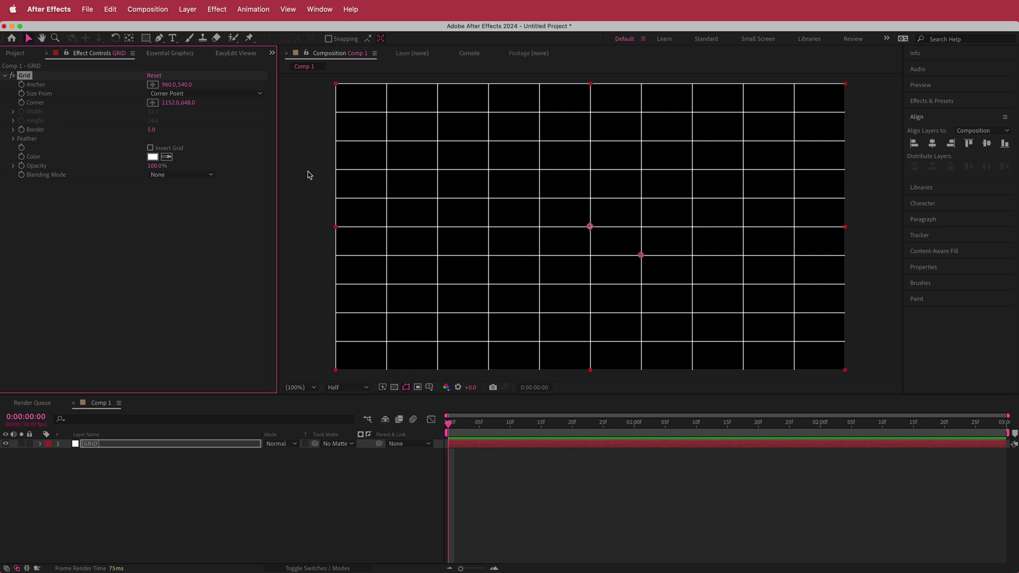
{"action": "left_click_drag", "start_coordinate": [152, 130], "coordinate": [151, 131]}
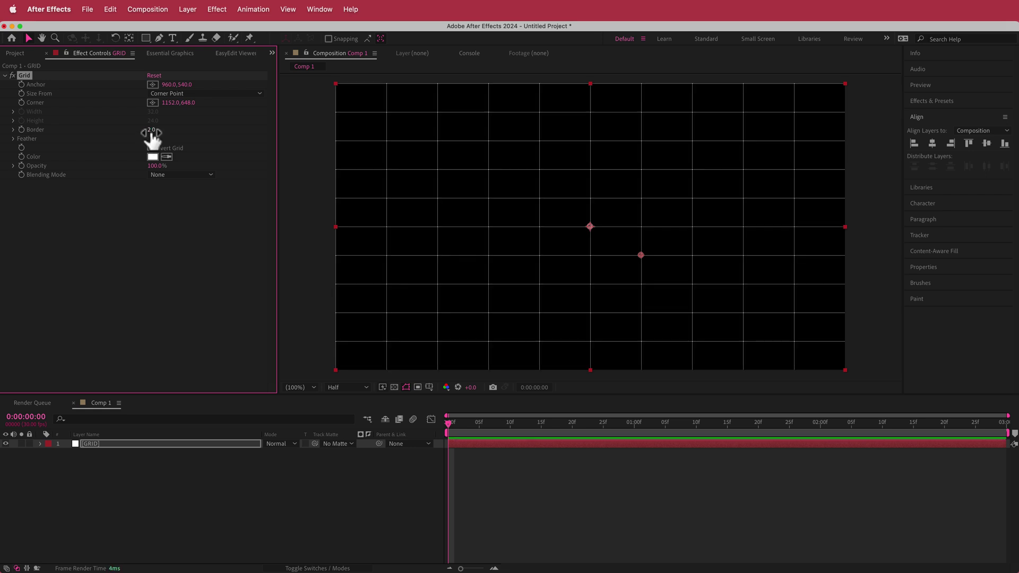
{"action": "left_click", "coordinate": [151, 130]}
{"action": "key", "text": "Return"}
- Size the grid from Width & Height Sliders and set its width to 159
{"action": "left_click", "coordinate": [226, 94]}
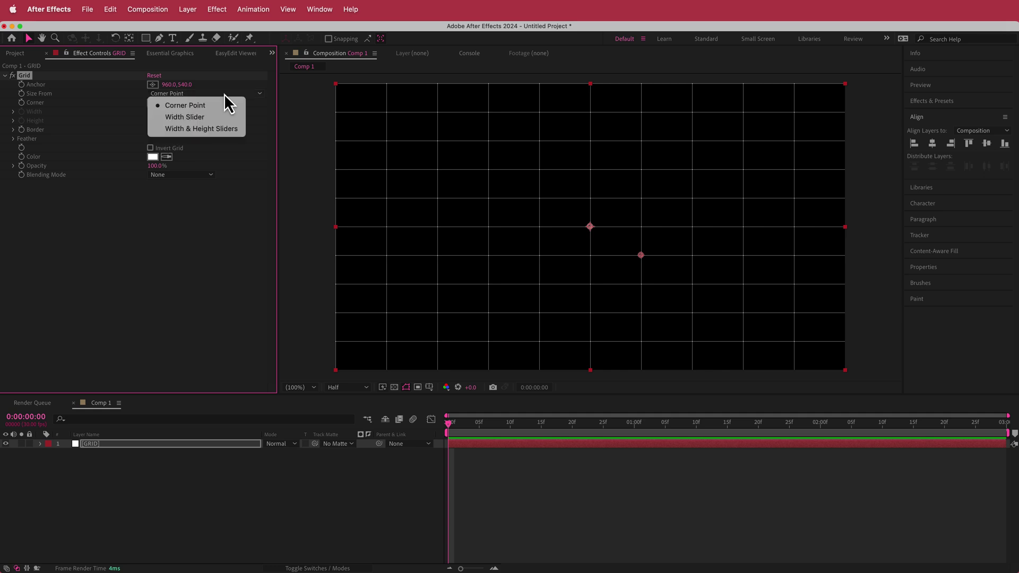
{"action": "left_click", "coordinate": [220, 129]}
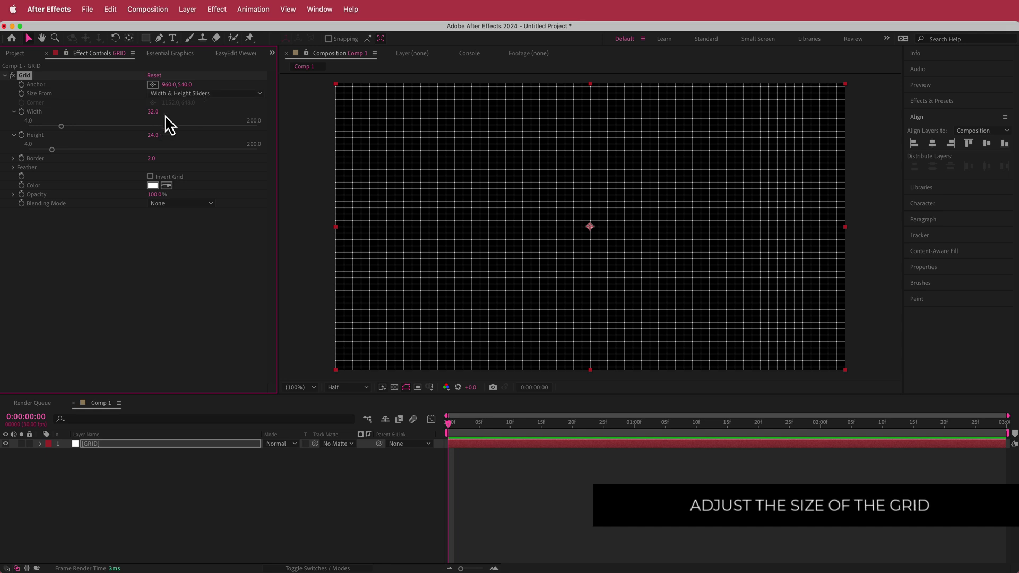
{"action": "left_click_drag", "start_coordinate": [61, 127], "coordinate": [223, 130]}
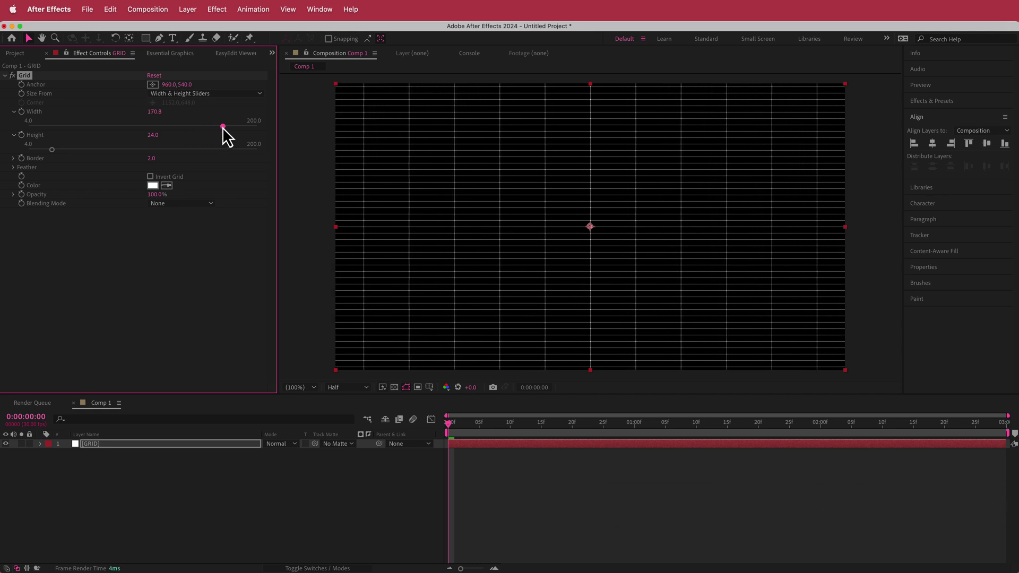
{"action": "left_click", "coordinate": [154, 113]}
{"action": "type", "text": "159"}
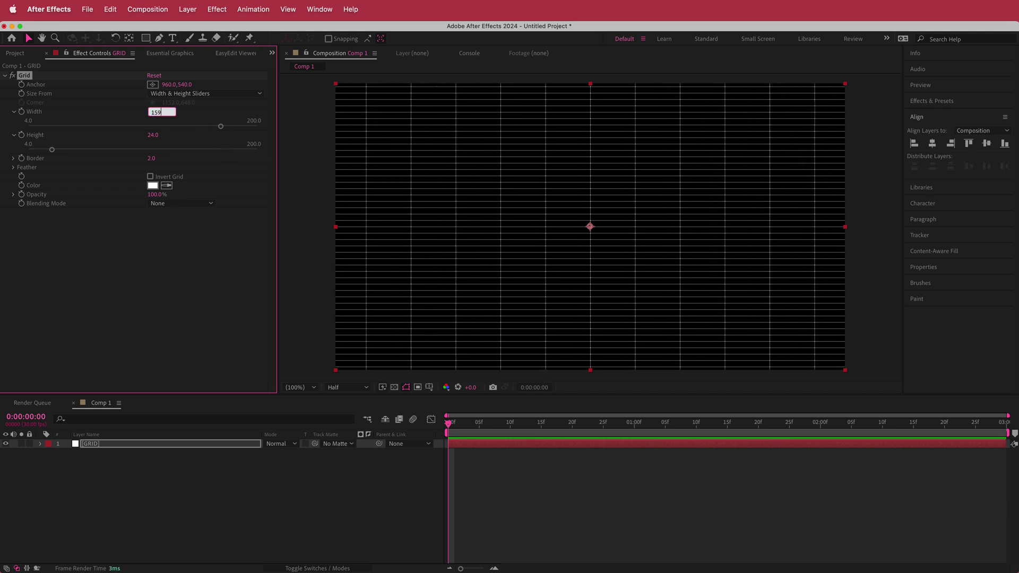
{"action": "key", "text": "Return"}
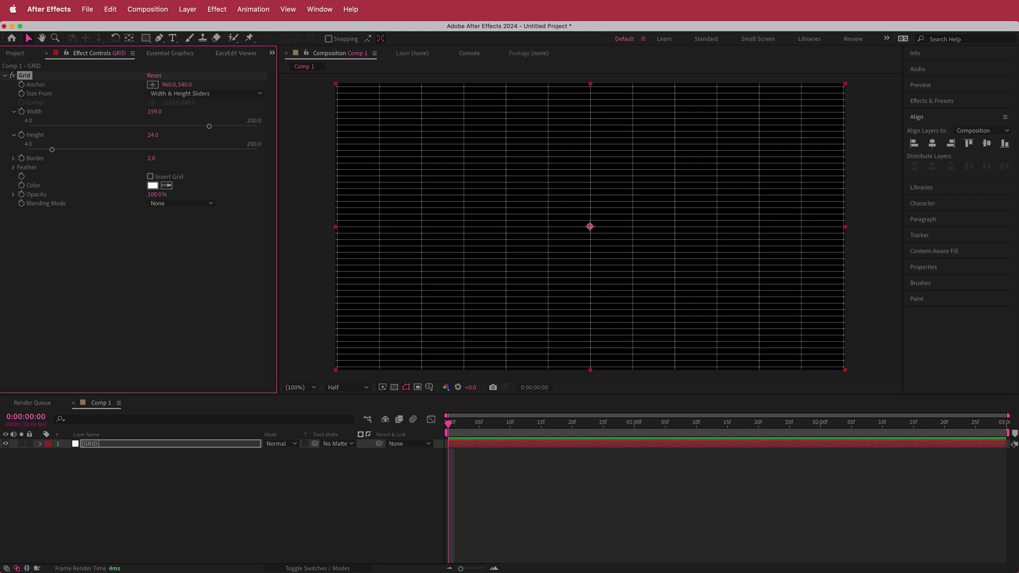
- Set the grid's height to 107.5 and fine-tune its width to 159.5 so the lines meet the composition edges
{"action": "left_click", "coordinate": [155, 136]}
{"action": "type", "text": "107"}
{"action": "key", "text": "Return"}
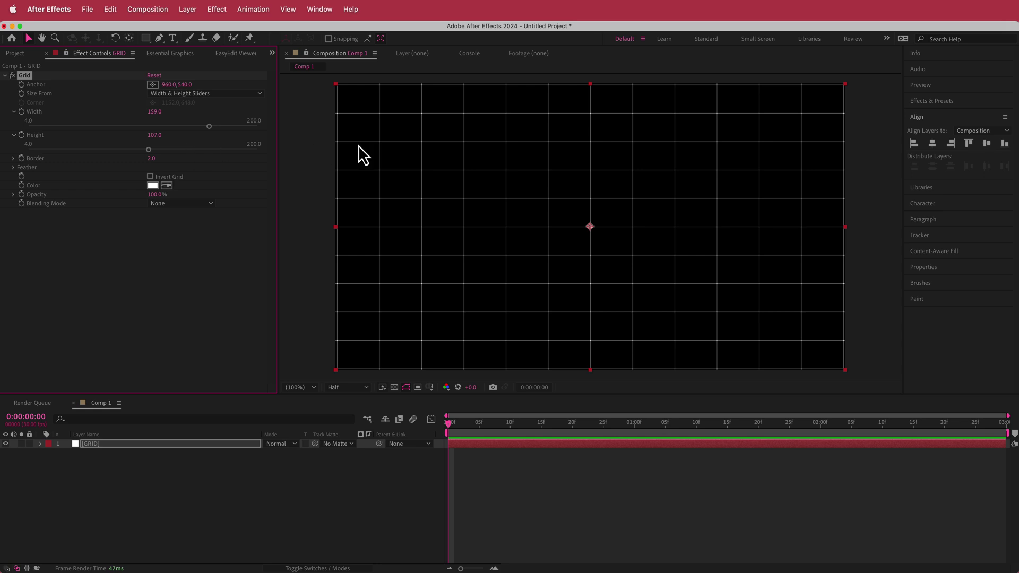
{"action": "left_click_drag", "start_coordinate": [155, 112], "coordinate": [153, 115]}
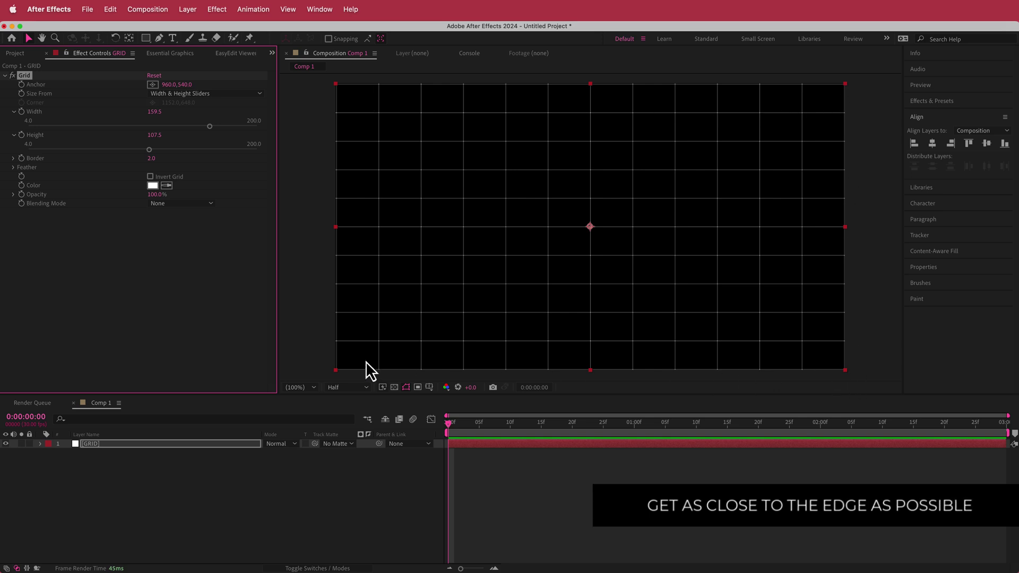
- Try a grid border of 1.5, and undo that change
{"action": "left_click", "coordinate": [152, 160]}
{"action": "type", "text": "1.5"}
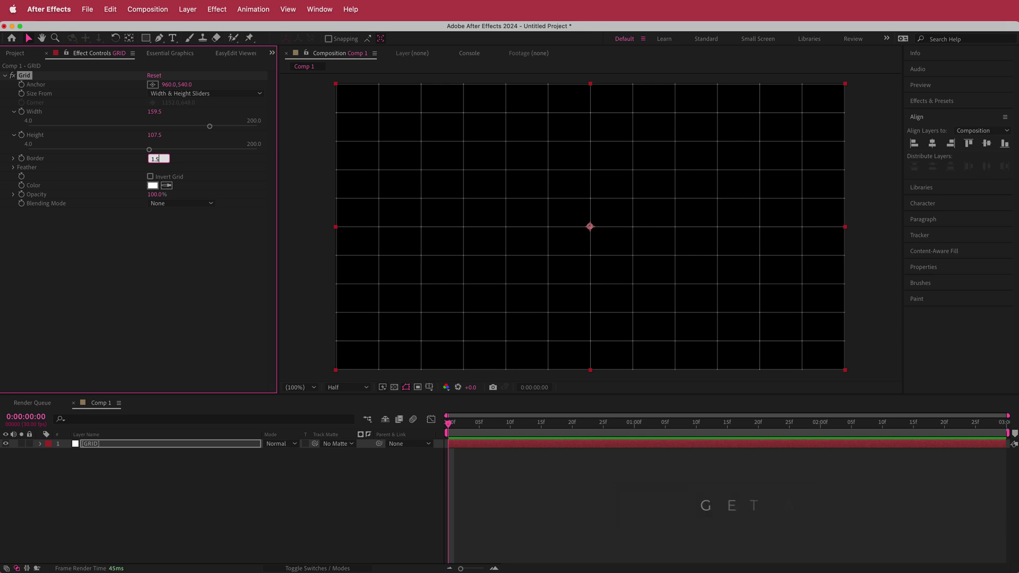
{"action": "key", "text": "Return"}
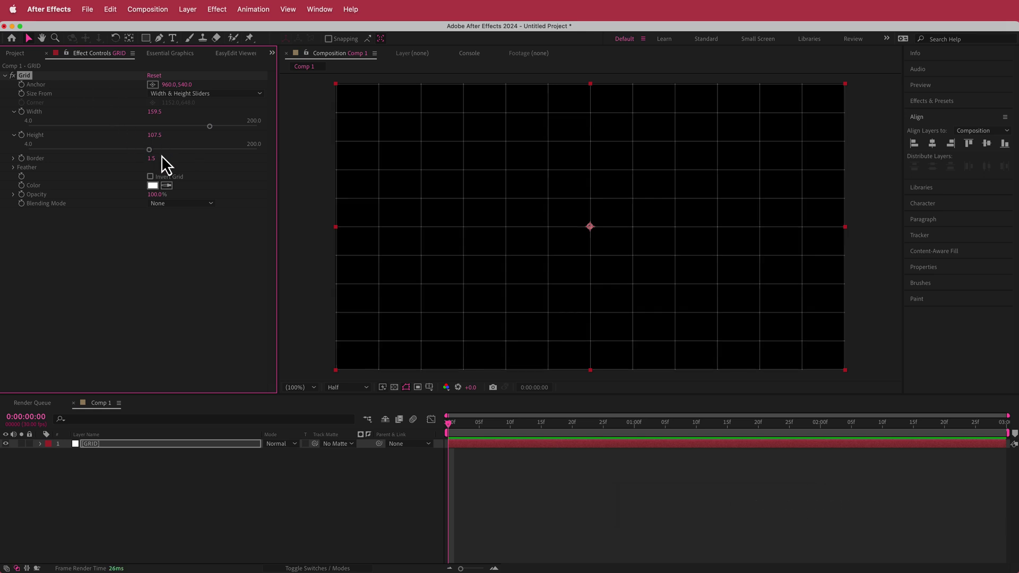
{"action": "key", "text": "super+z"}
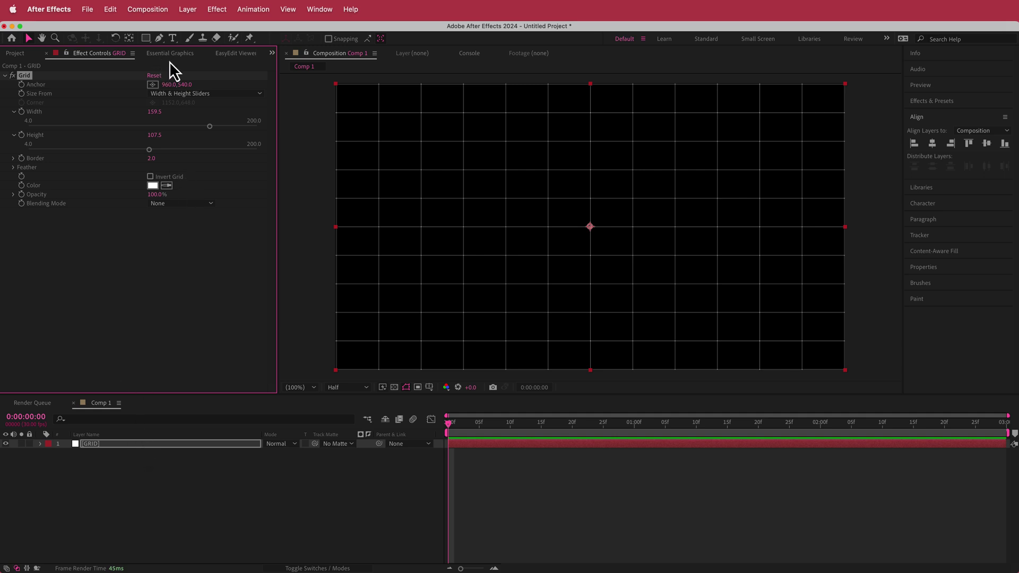
- Pre-compose the GRID layer as LINES, moving all attributes into the new composition
{"action": "left_click", "coordinate": [188, 9]}
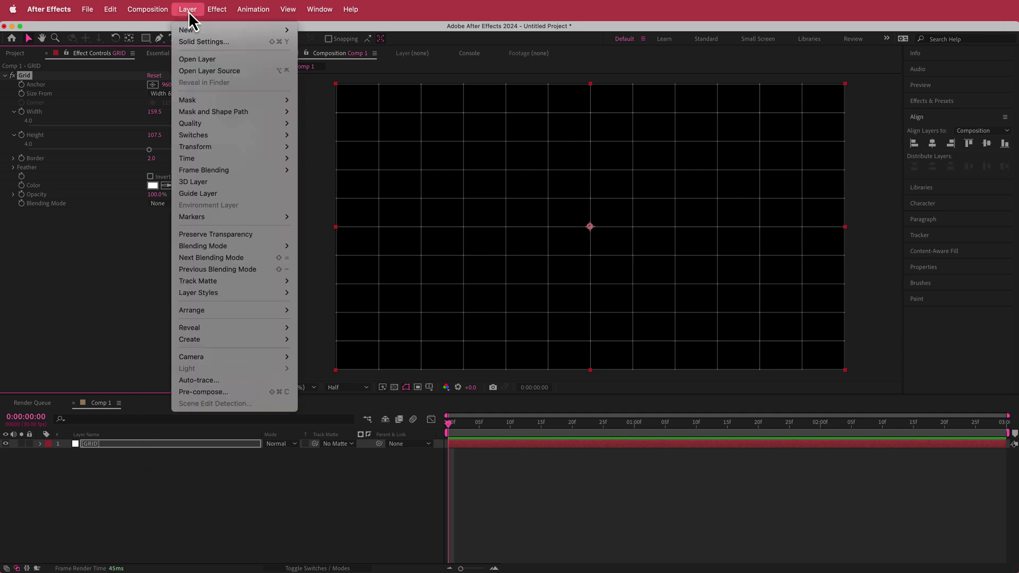
{"action": "left_click", "coordinate": [257, 392]}
{"action": "type", "text": "LINES"}
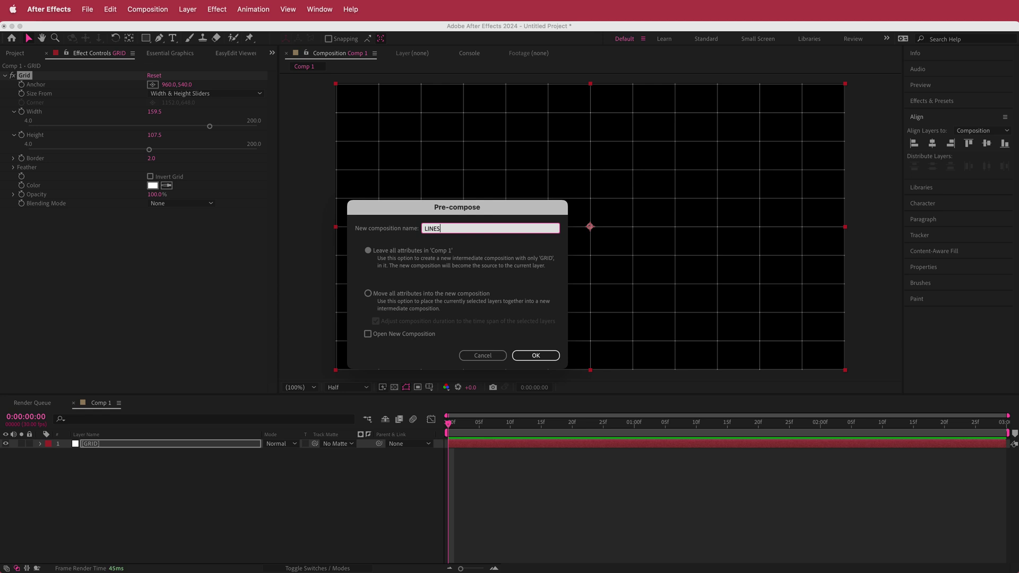
{"action": "left_click", "coordinate": [367, 293]}
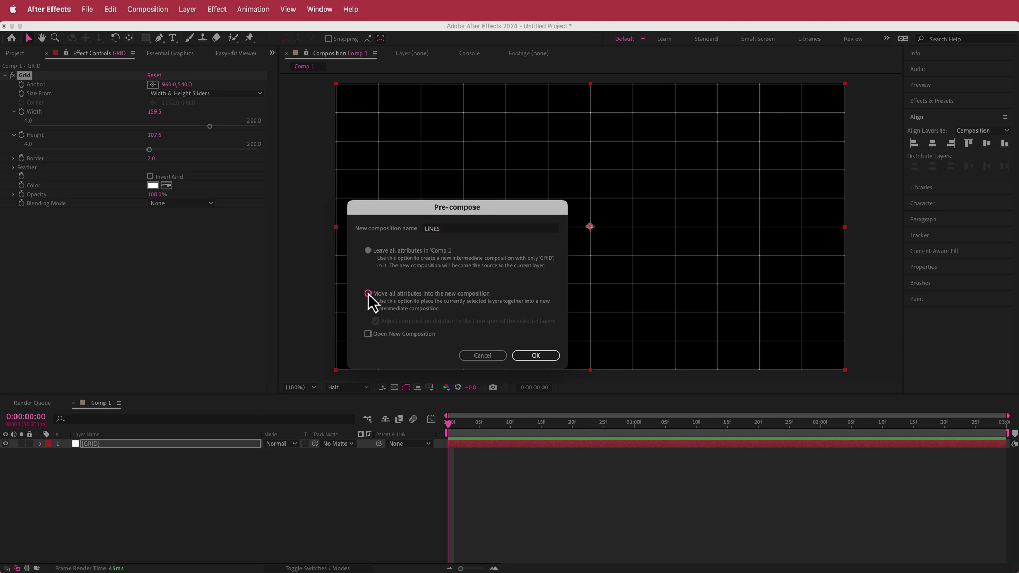
{"action": "left_click", "coordinate": [537, 355]}
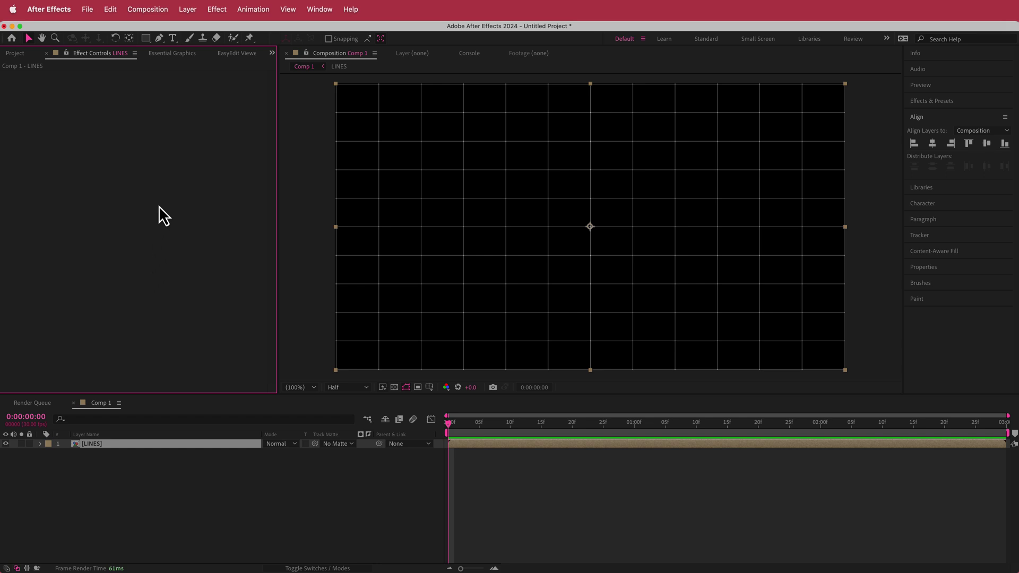
- Apply the Mesh Warp effect to the LINES layer with 2 rows and 4 columns
{"action": "key", "text": "ctrl+space"}
{"action": "type", "text": "mesh"}
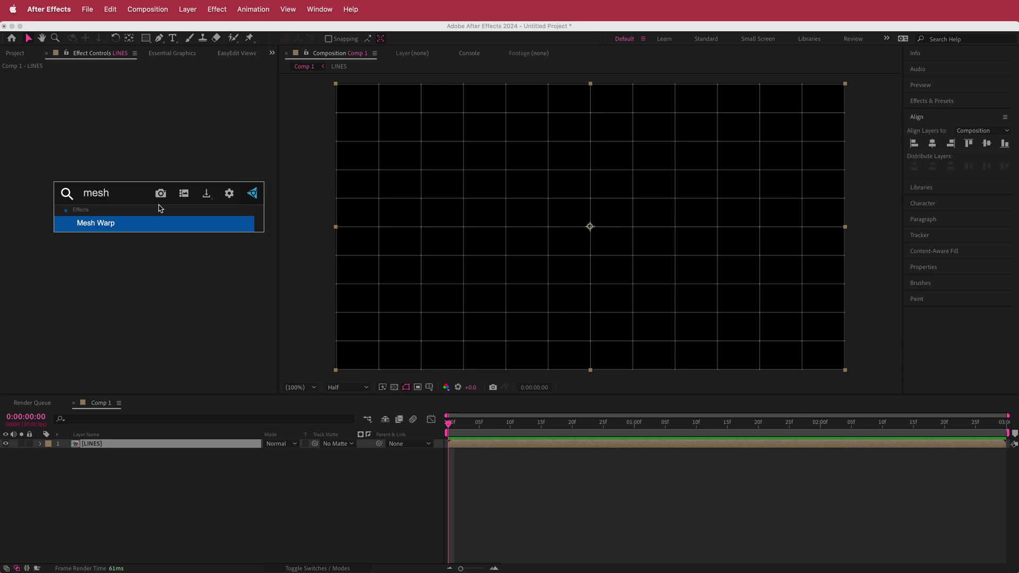
{"action": "key", "text": "Return"}
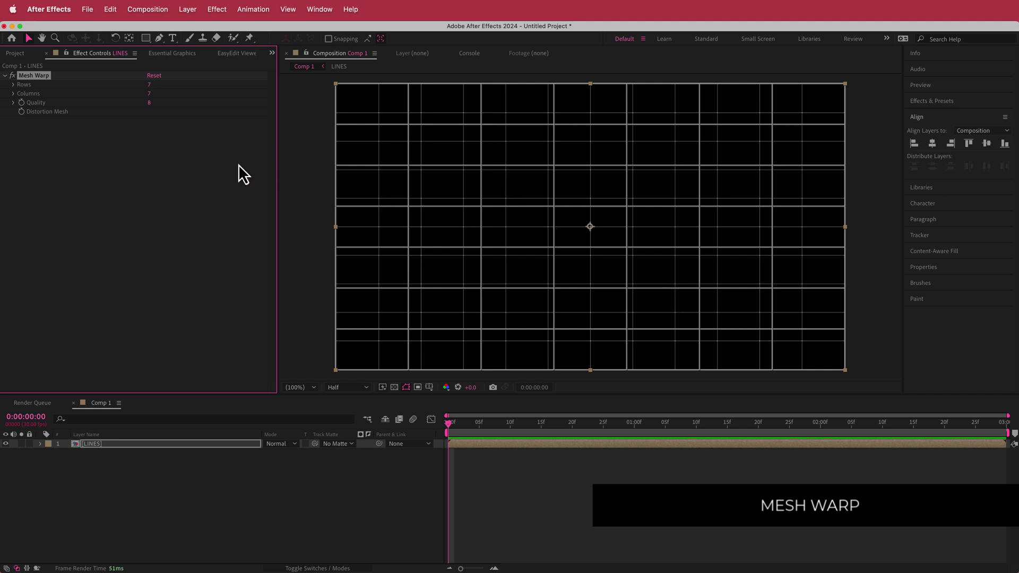
{"action": "left_click", "coordinate": [151, 85]}
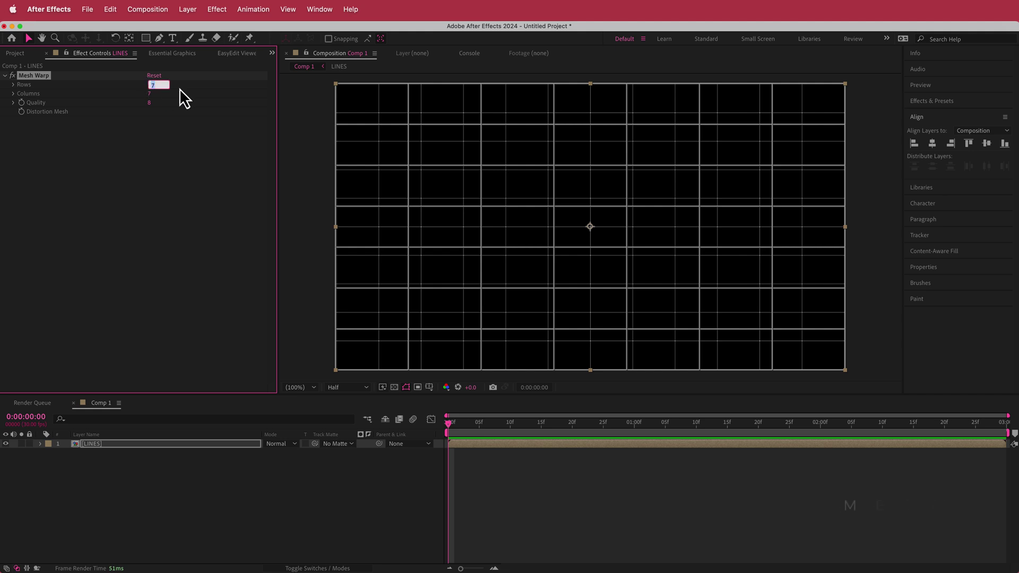
{"action": "key", "text": "Return"}
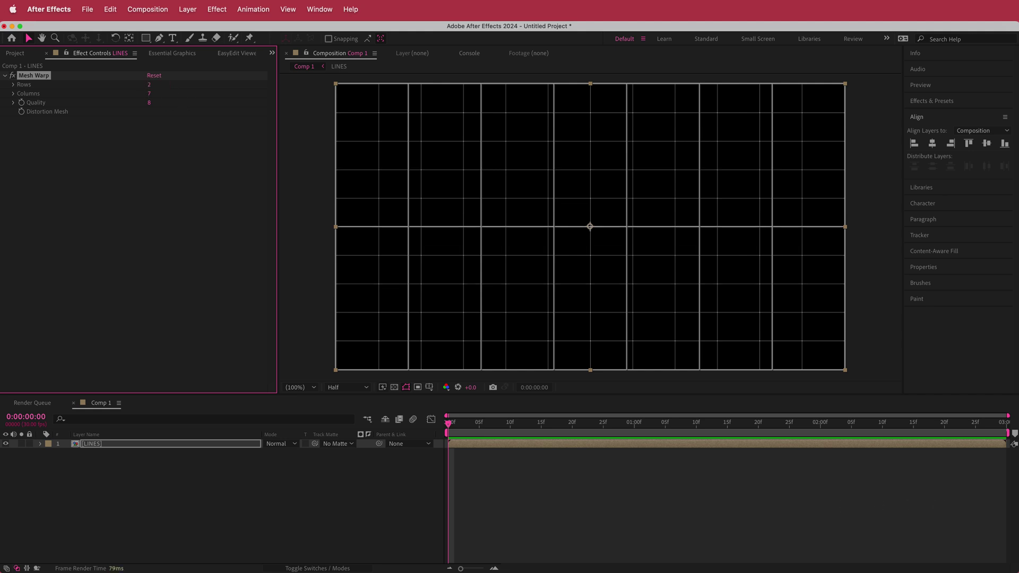
{"action": "left_click", "coordinate": [150, 94]}
{"action": "type", "text": "4"}
{"action": "key", "text": "Return"}
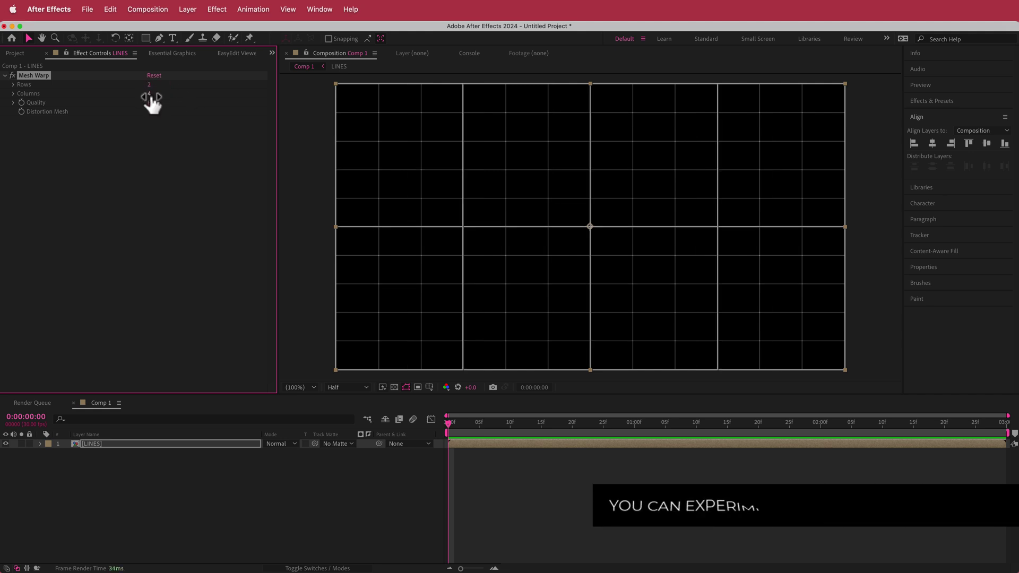
- Bend the mesh's middle row into a wave by raising its left and right inner points and lowering the centre point
{"action": "left_click", "coordinate": [463, 227]}
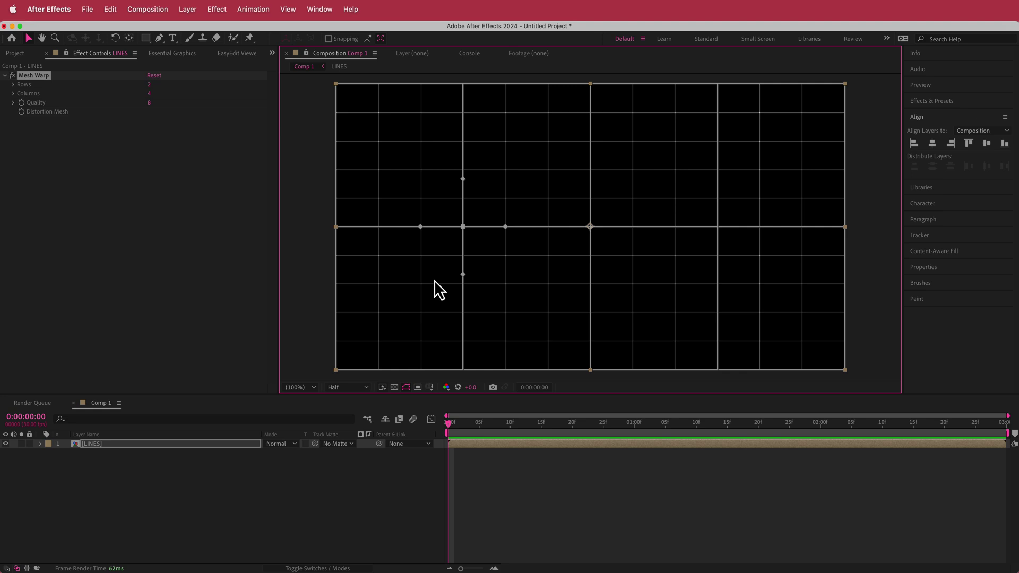
{"action": "left_click_drag", "start_coordinate": [462, 227], "coordinate": [434, 176]}
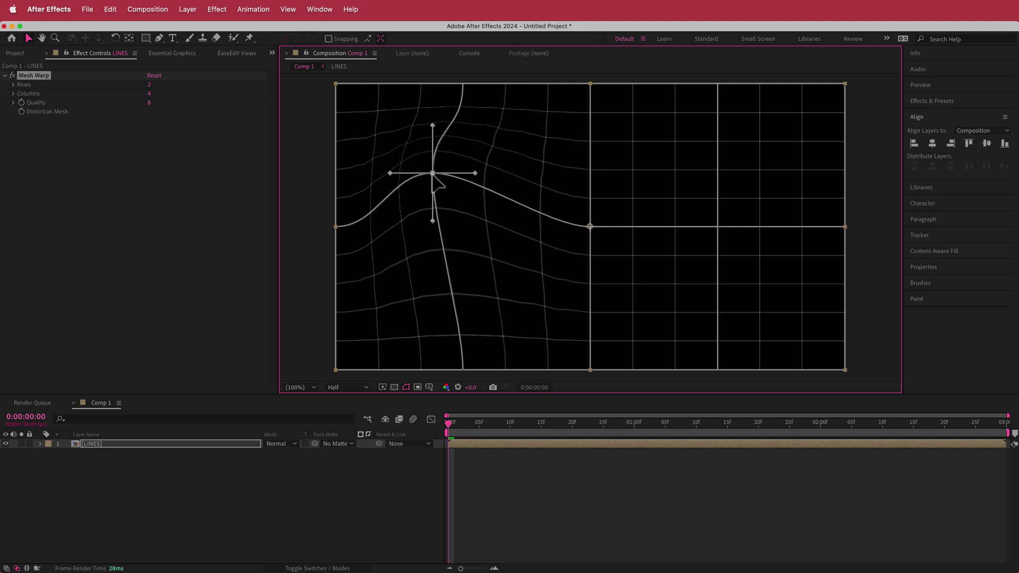
{"action": "left_click_drag", "start_coordinate": [589, 228], "coordinate": [576, 264]}
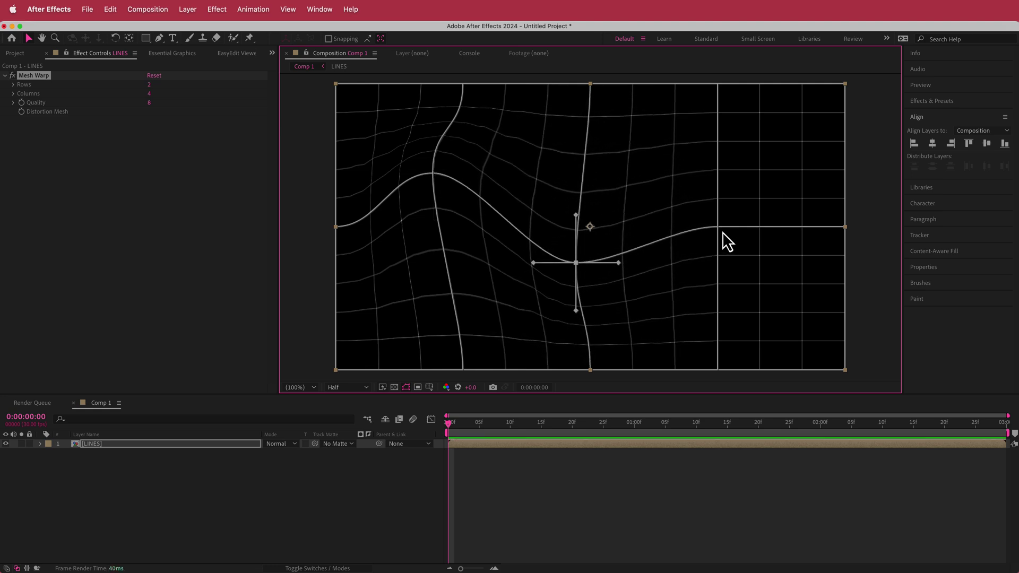
{"action": "left_click_drag", "start_coordinate": [717, 227], "coordinate": [783, 219]}
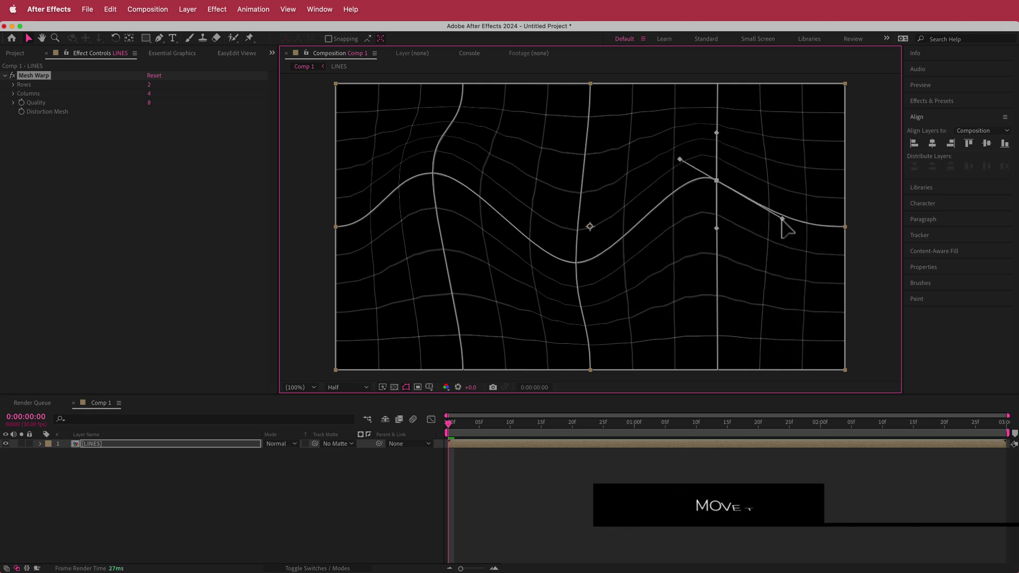
{"action": "left_click_drag", "start_coordinate": [718, 180], "coordinate": [726, 173]}
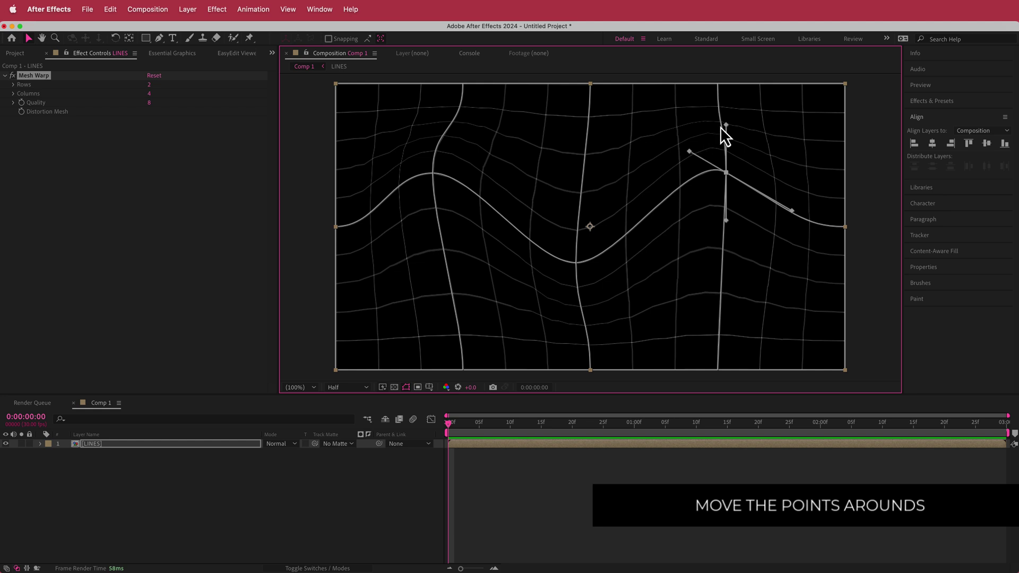
- Tilt the tangent handles of the three inner mesh points to curve the warped grid lines more
{"action": "left_click_drag", "start_coordinate": [725, 123], "coordinate": [743, 123]}
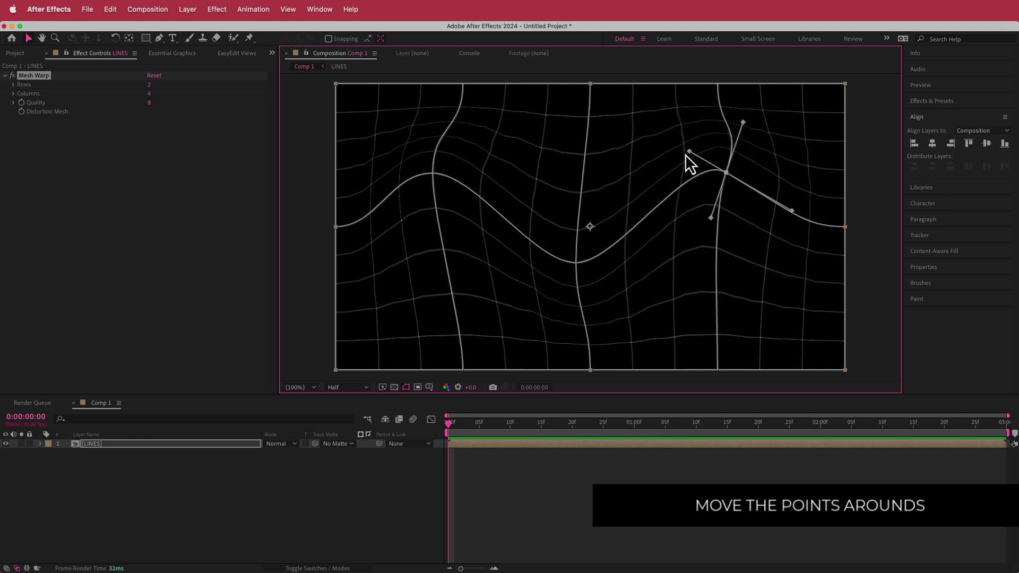
{"action": "left_click", "coordinate": [575, 265]}
{"action": "left_click_drag", "start_coordinate": [578, 318], "coordinate": [590, 320]}
{"action": "left_click", "coordinate": [433, 174]}
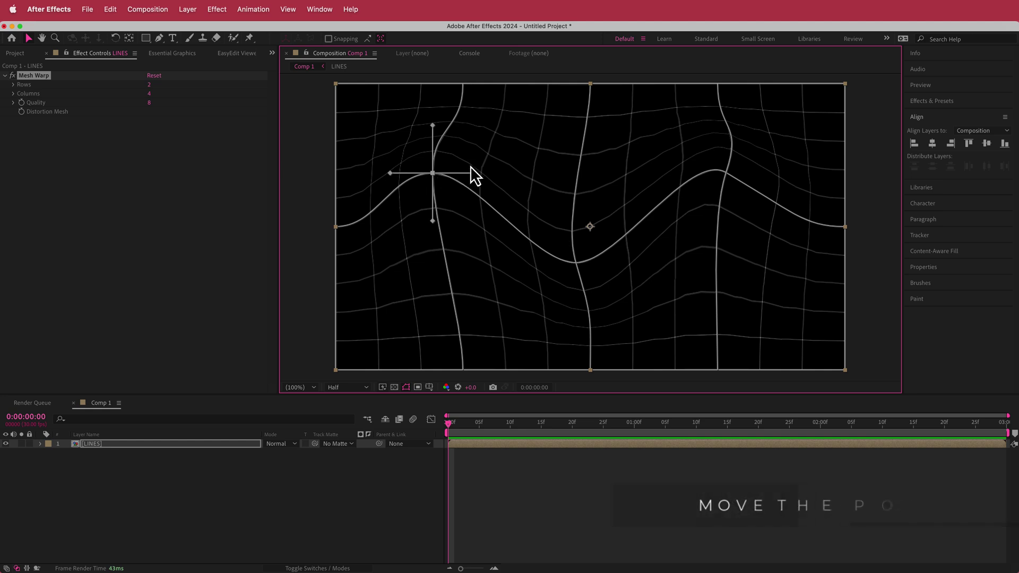
{"action": "left_click_drag", "start_coordinate": [476, 172], "coordinate": [476, 157]}
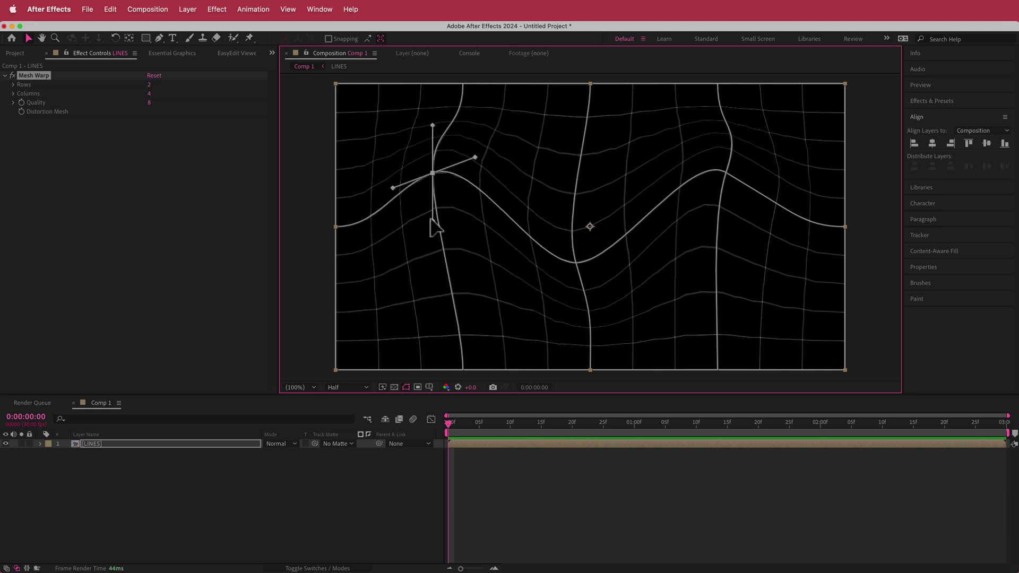
{"action": "left_click_drag", "start_coordinate": [436, 221], "coordinate": [454, 224]}
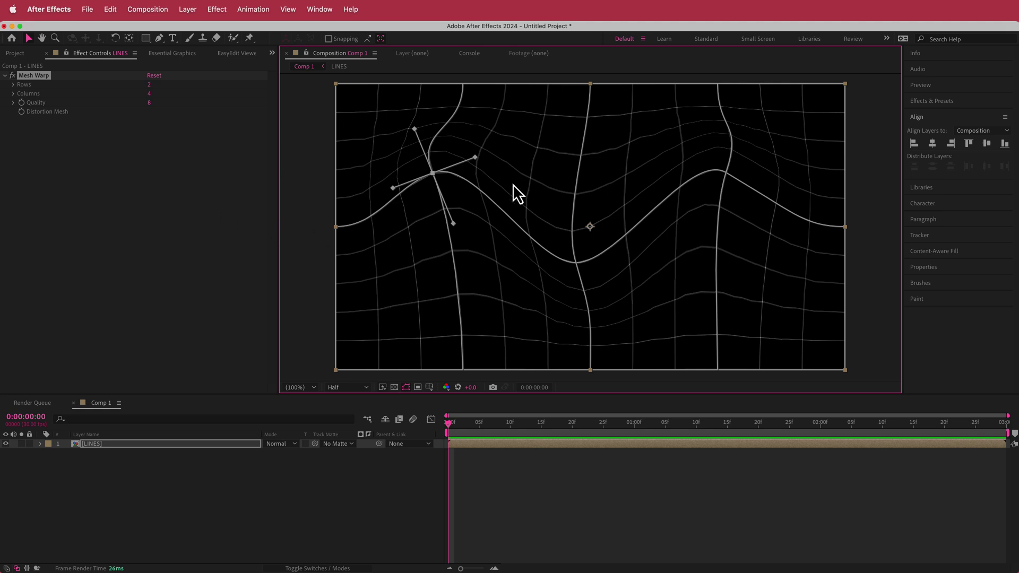
- Start keyframing Distortion Mesh at 0:00:00:00 and reveal the layer's keyframes in the timeline
{"action": "left_click", "coordinate": [21, 112]}
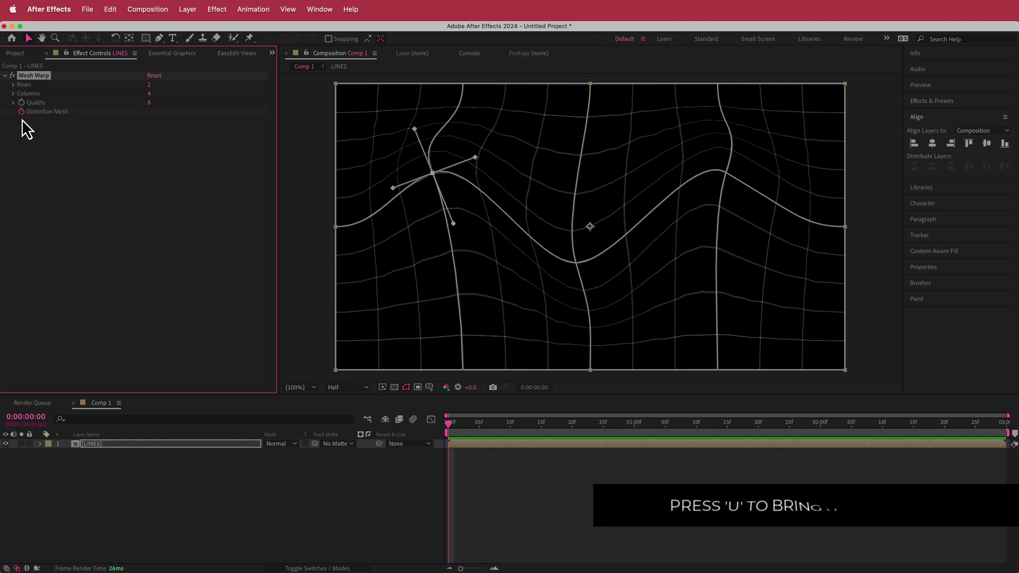
{"action": "key", "text": "u"}
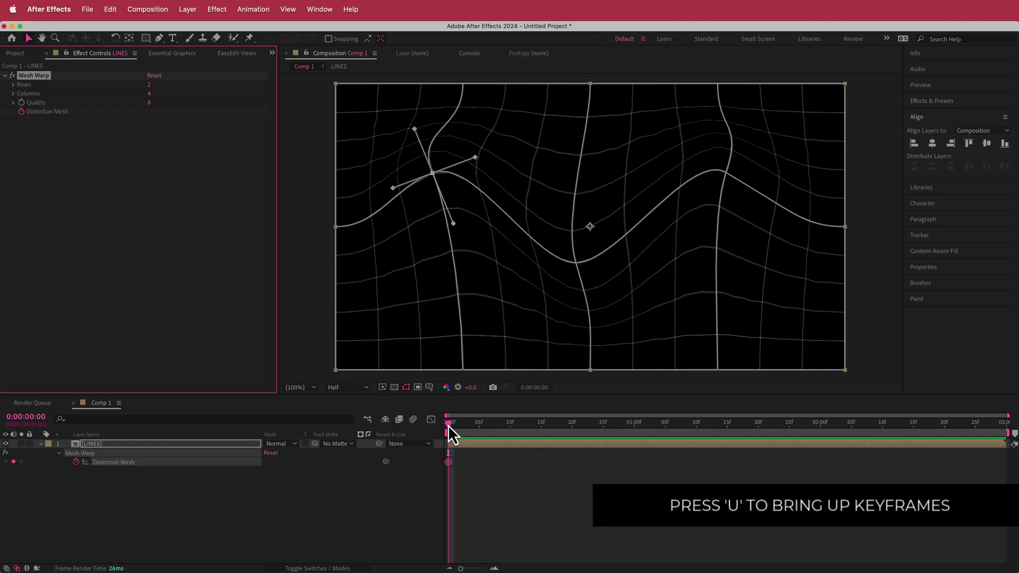
- At 0:00:01:15, lower the left inner mesh point below the middle line and tilt its tangent handles
{"action": "left_click_drag", "start_coordinate": [448, 425], "coordinate": [726, 432]}
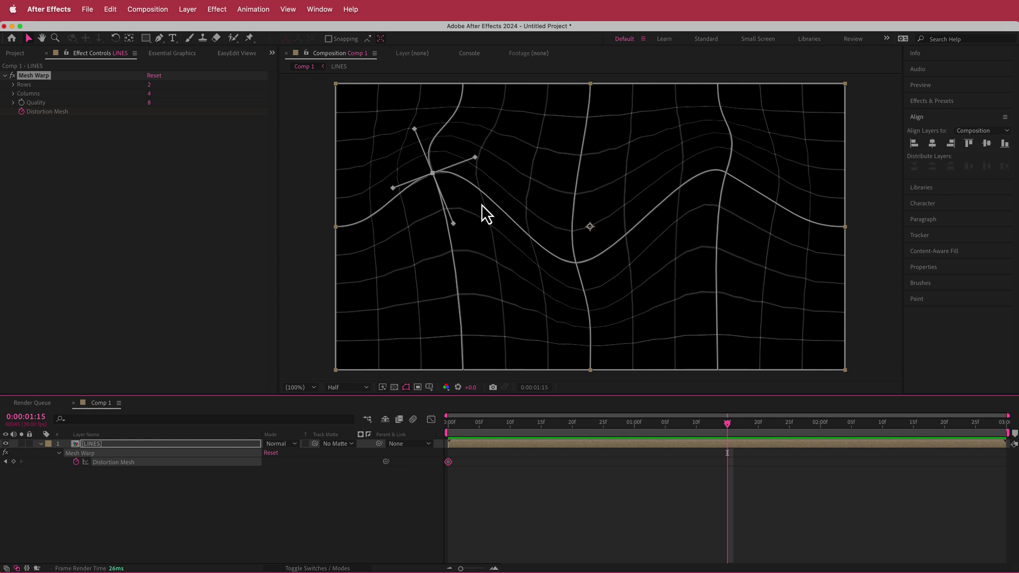
{"action": "mouse_move", "coordinate": [434, 177]}
{"action": "left_mouse_down"}
{"action": "mouse_move", "coordinate": [436, 286]}
{"action": "mouse_move", "coordinate": [489, 300]}
{"action": "mouse_move", "coordinate": [498, 331]}
{"action": "mouse_move", "coordinate": [406, 325]}
{"action": "mouse_move", "coordinate": [399, 304]}
{"action": "mouse_move", "coordinate": [424, 313]}
{"action": "left_mouse_up"}
{"action": "left_click", "coordinate": [434, 286]}
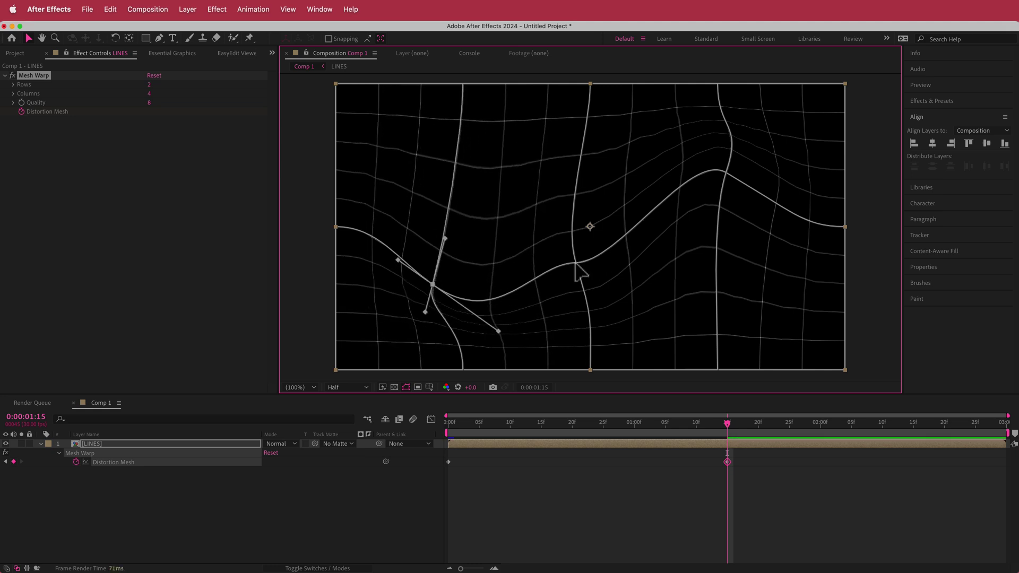
- Raise the centre mesh point above the middle line and adjust its tangent handles to form a smooth crest
{"action": "left_click_drag", "start_coordinate": [576, 264], "coordinate": [568, 196]}
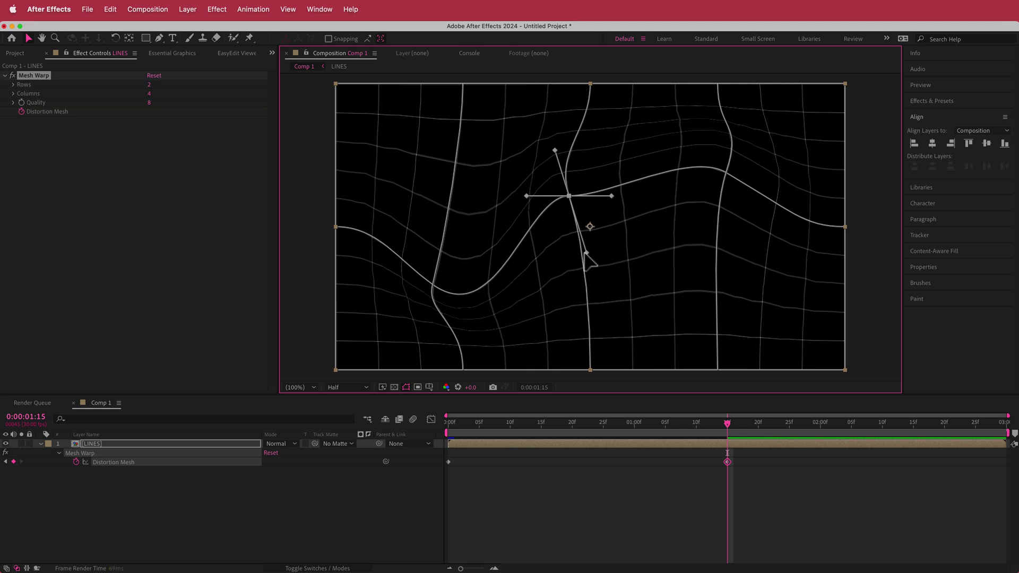
{"action": "left_click_drag", "start_coordinate": [585, 253], "coordinate": [568, 222]}
{"action": "left_click_drag", "start_coordinate": [610, 196], "coordinate": [599, 198]}
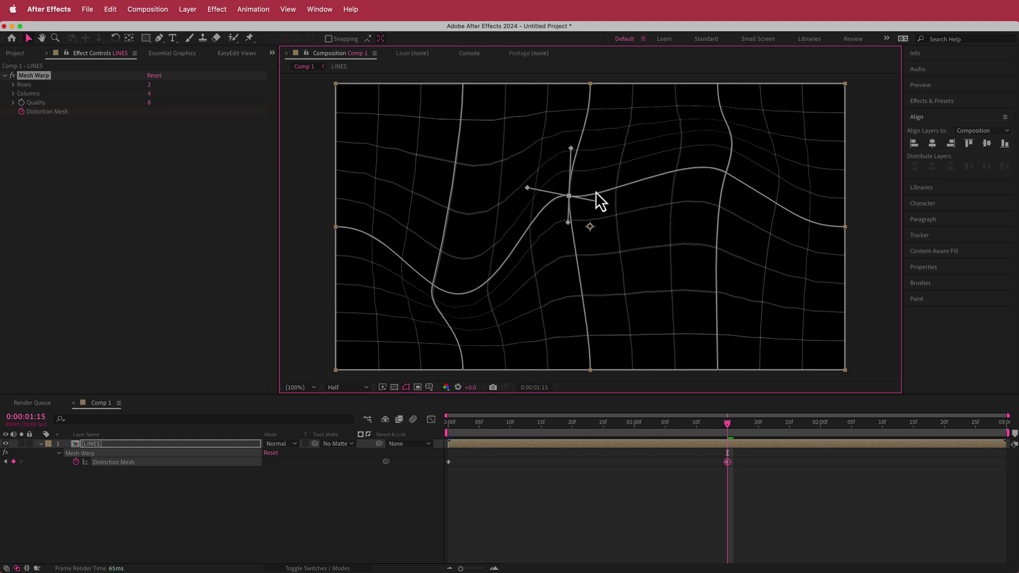
{"action": "left_click_drag", "start_coordinate": [571, 148], "coordinate": [583, 148]}
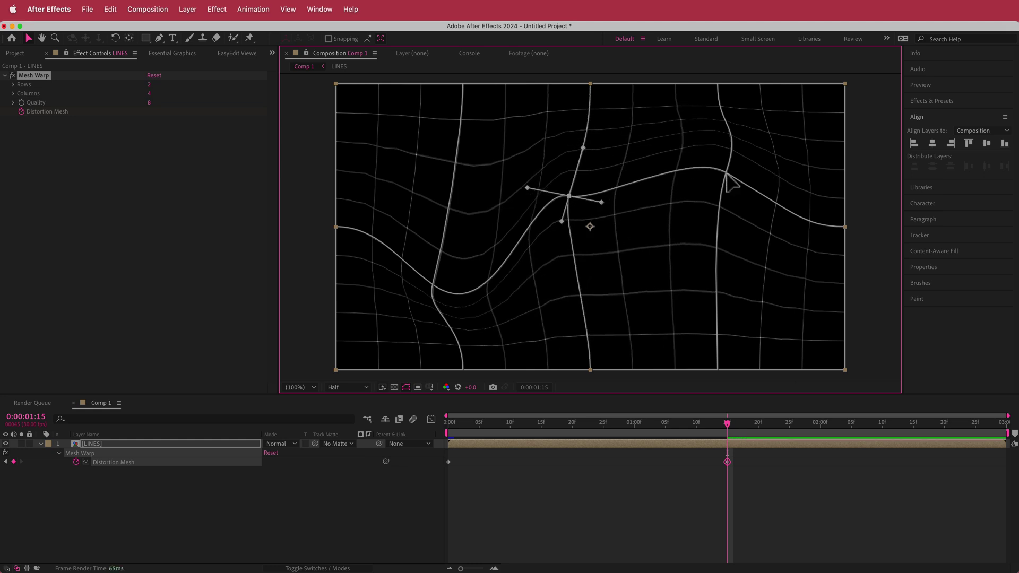
- Lower the right inner mesh point below the middle line and nearly level its horizontal tangent handles
{"action": "left_click", "coordinate": [726, 174]}
{"action": "left_click_drag", "start_coordinate": [691, 153], "coordinate": [727, 280]}
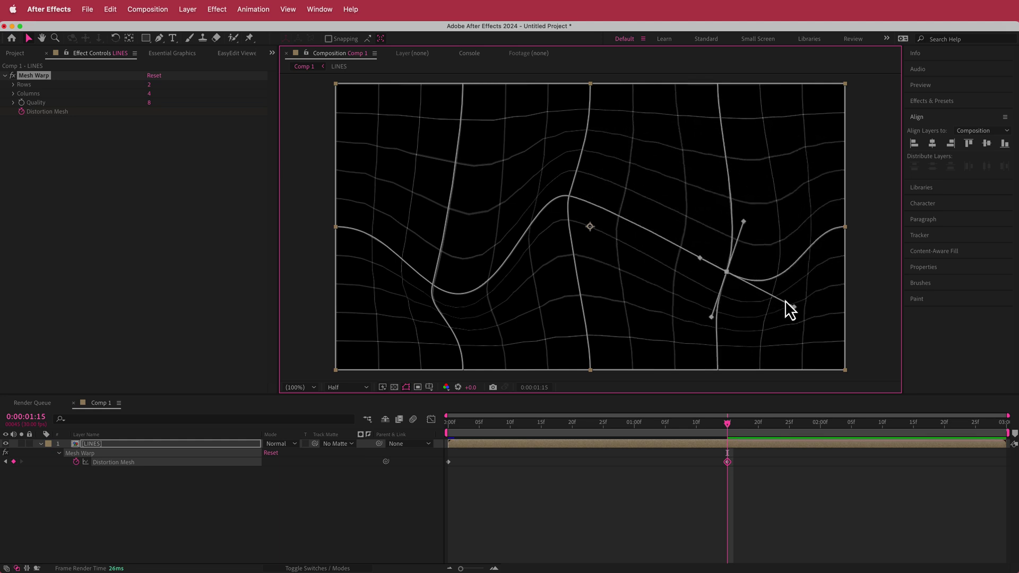
{"action": "left_click_drag", "start_coordinate": [794, 307], "coordinate": [762, 272]}
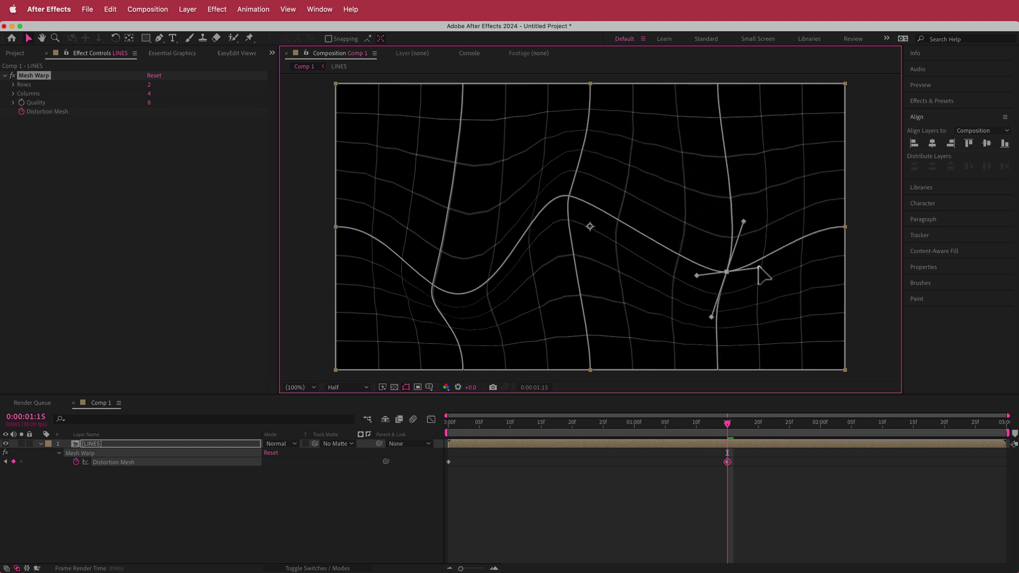
{"action": "mouse_move", "coordinate": [727, 425]}
{"action": "left_mouse_down"}
{"action": "mouse_move", "coordinate": [454, 439]}
{"action": "mouse_move", "coordinate": [725, 439]}
{"action": "left_mouse_up"}
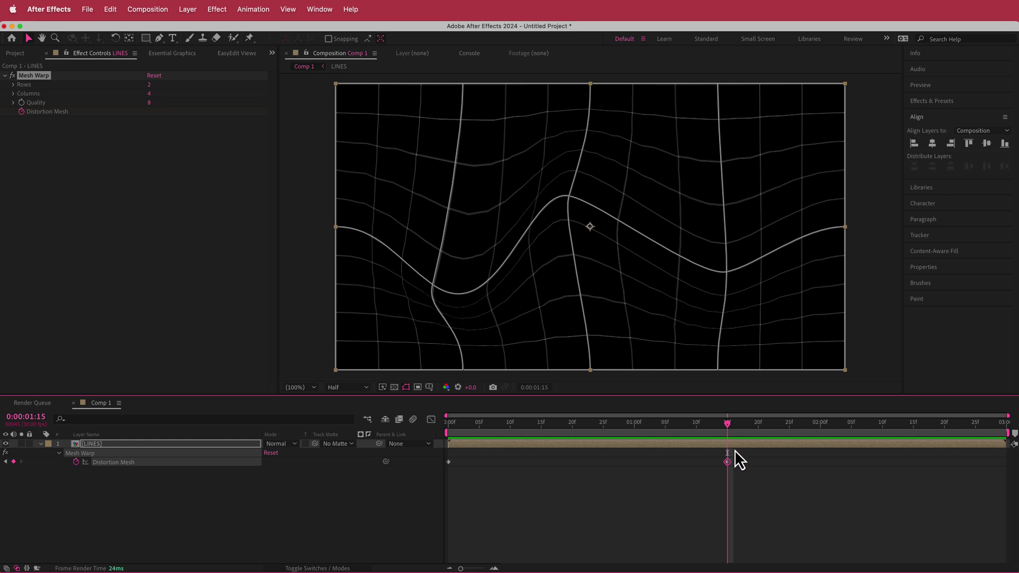
- Copy the first Distortion Mesh keyframe and paste it at the end of the timeline, at 0:00:02:29
{"action": "left_click_drag", "start_coordinate": [473, 458], "coordinate": [436, 467]}
{"action": "left_click_drag", "start_coordinate": [727, 425], "coordinate": [1001, 438]}
{"action": "left_click", "coordinate": [987, 489]}
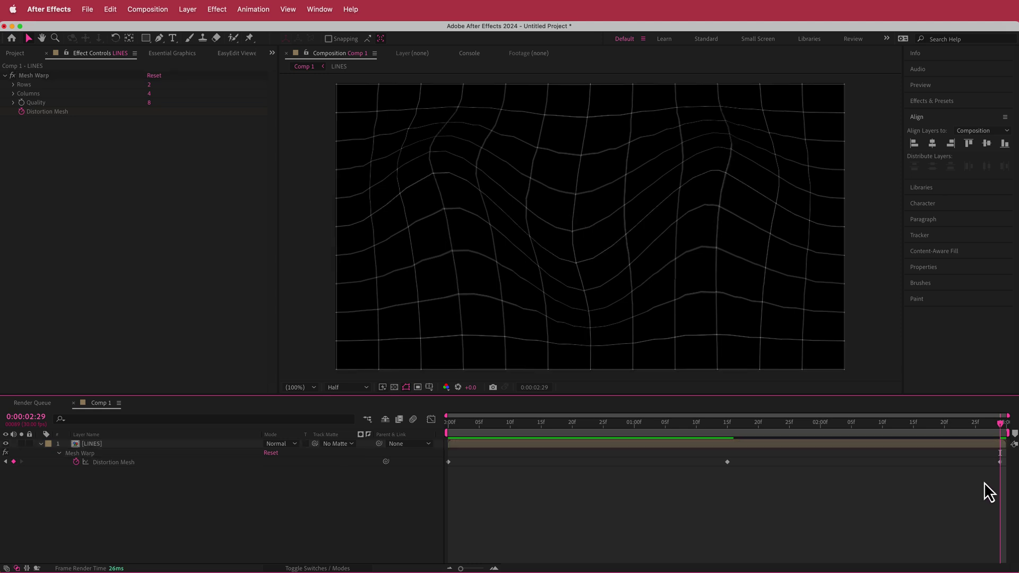
{"action": "key", "text": "ctrl+v"}
{"action": "left_click", "coordinate": [1006, 463]}
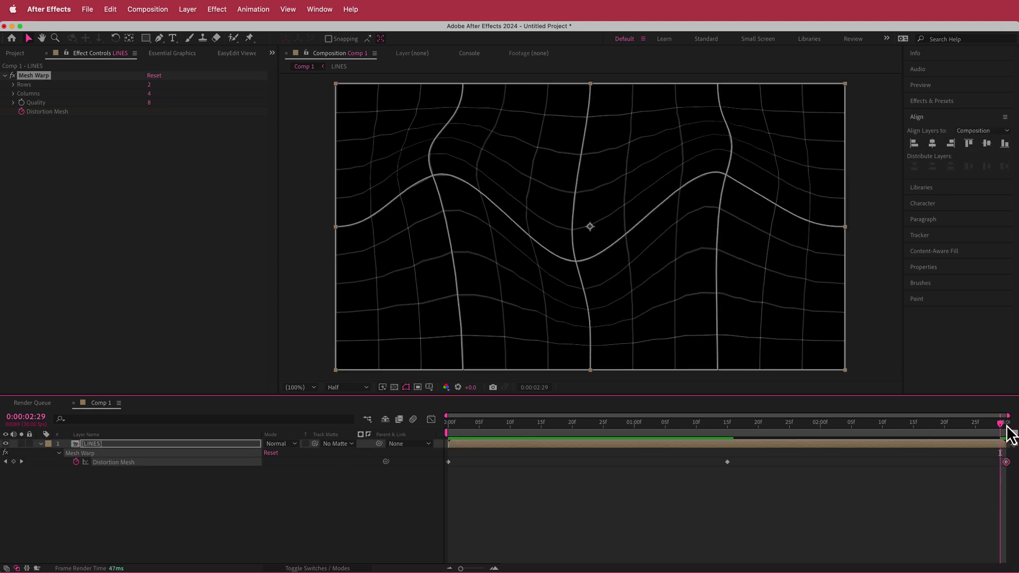
- Play back and scrub the mesh animation from the start of the composition
{"action": "key", "text": "Home"}
{"action": "key", "text": "space"}
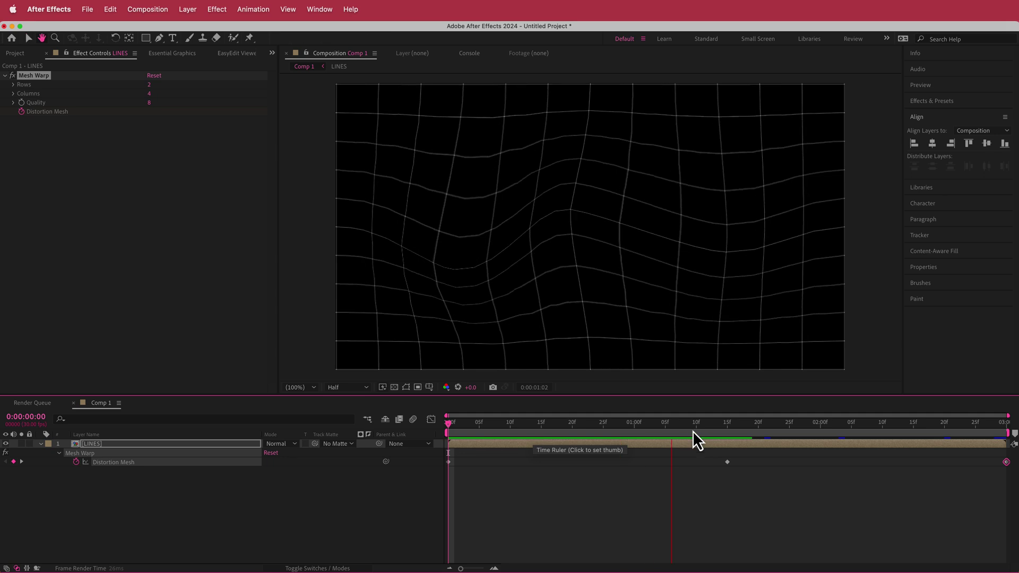
{"action": "left_click_drag", "start_coordinate": [673, 431], "coordinate": [437, 464]}
{"action": "left_click", "coordinate": [427, 464]}
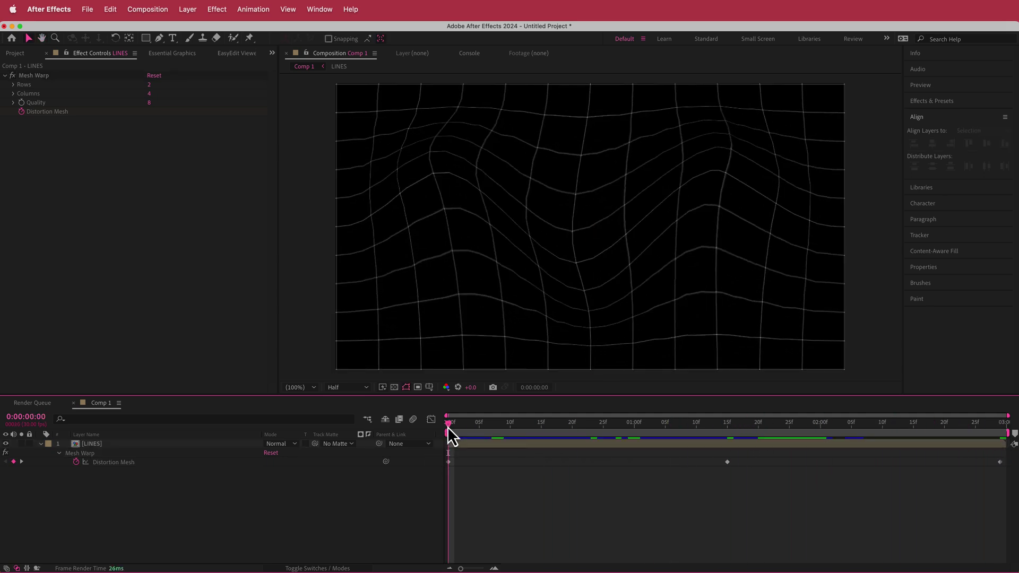
{"action": "left_click_drag", "start_coordinate": [448, 427], "coordinate": [434, 454]}
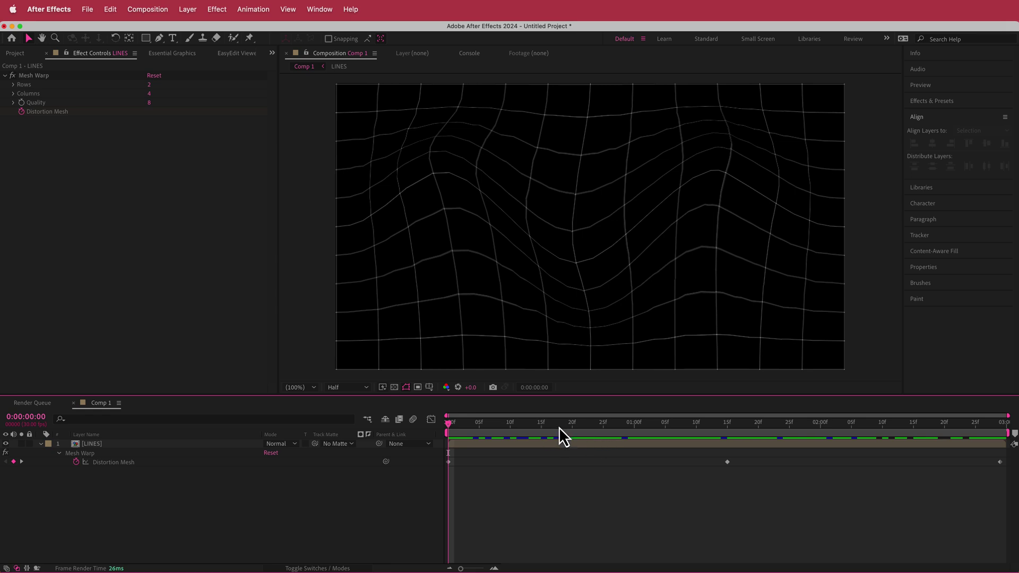
- Duplicate the 0:00:01:15 Distortion Mesh keyframe at 0:00:00:20 and move the last keyframe to 0:00:02:10
{"action": "left_click_drag", "start_coordinate": [711, 459], "coordinate": [747, 470]}
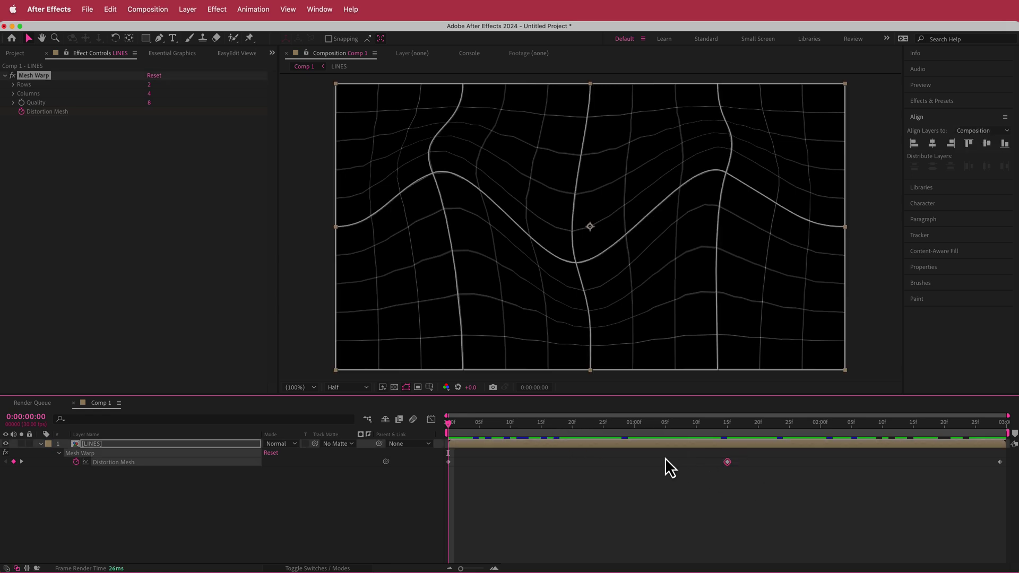
{"action": "left_click_drag", "start_coordinate": [592, 429], "coordinate": [850, 431]}
{"action": "key", "text": "cmd+v"}
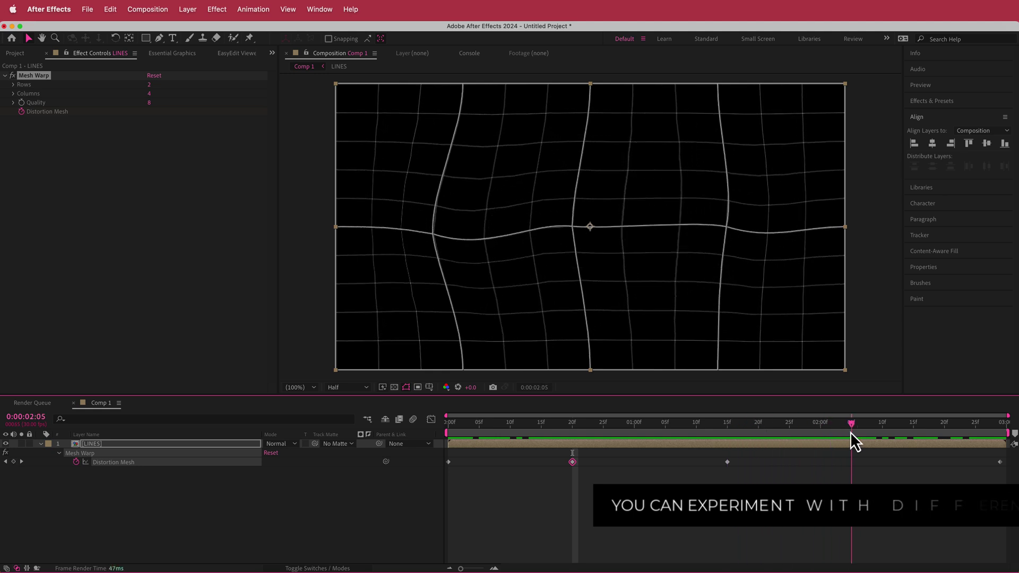
{"action": "left_click_drag", "start_coordinate": [1000, 462], "coordinate": [887, 471]}
{"action": "left_click_drag", "start_coordinate": [852, 426], "coordinate": [597, 427]}
{"action": "left_click_drag", "start_coordinate": [667, 429], "coordinate": [386, 450]}
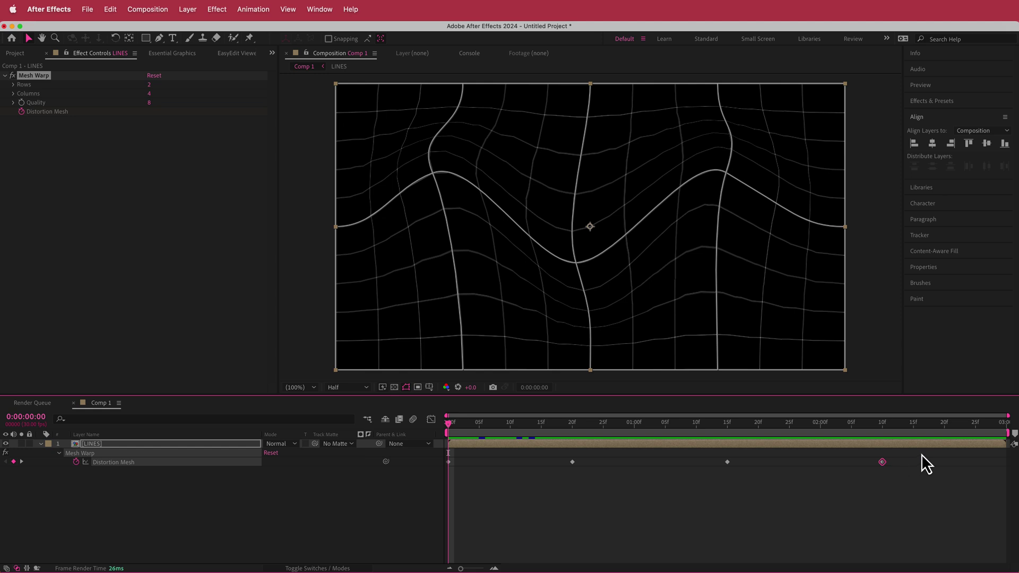
- Apply Easy Ease to all four Distortion Mesh keyframes
{"action": "left_click_drag", "start_coordinate": [922, 454], "coordinate": [432, 480]}
{"action": "left_click", "coordinate": [254, 11]}
{"action": "mouse_move", "coordinate": [318, 131]}
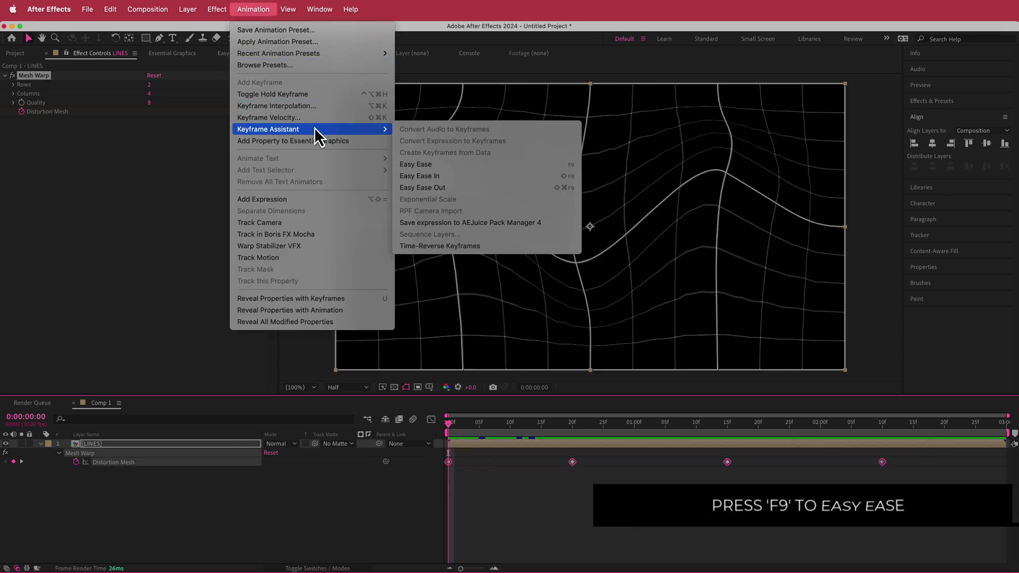
{"action": "left_click", "coordinate": [450, 164]}
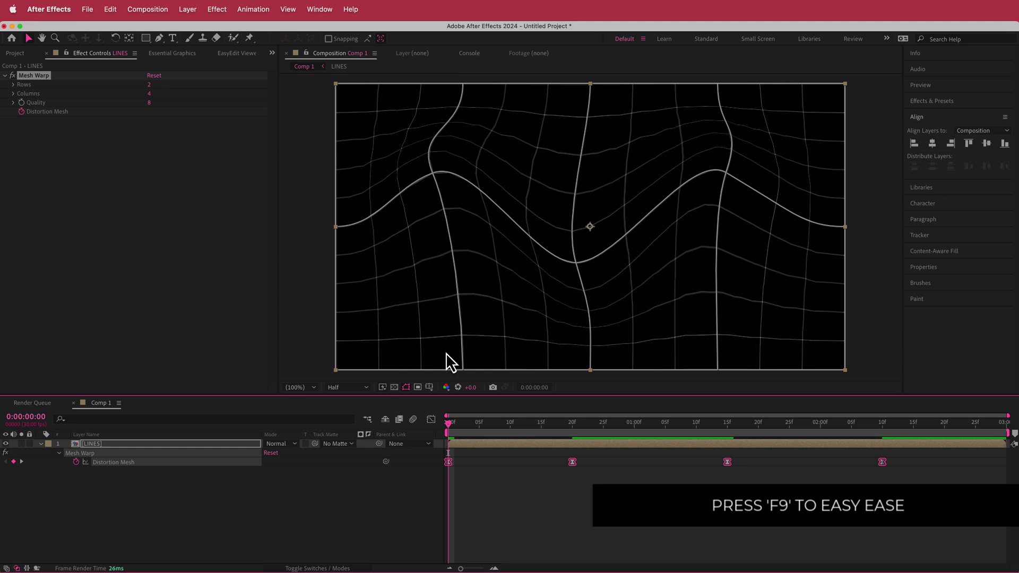
- Lengthen the incoming ease of the Distortion Mesh keyframes in the speed graph for early speed peaks, and scrub through the result
{"action": "left_click", "coordinate": [431, 420]}
{"action": "left_click", "coordinate": [559, 524]}
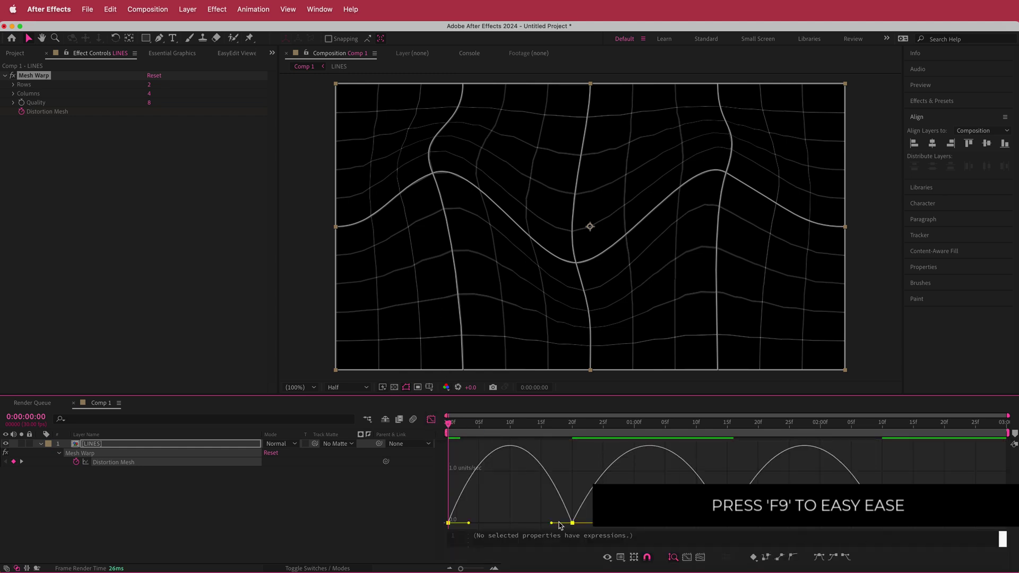
{"action": "left_click_drag", "start_coordinate": [552, 524], "coordinate": [486, 524]}
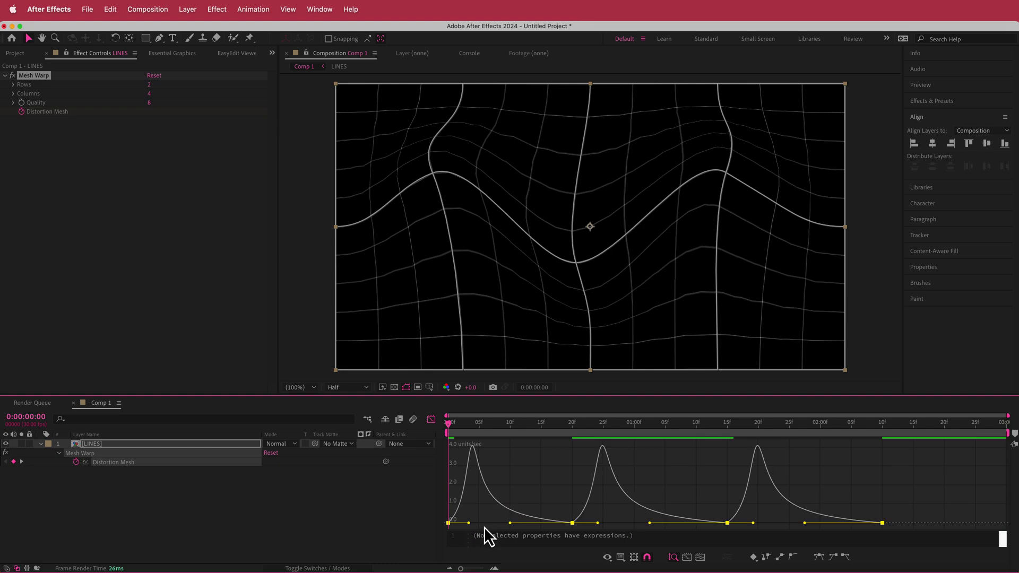
{"action": "left_click", "coordinate": [431, 420]}
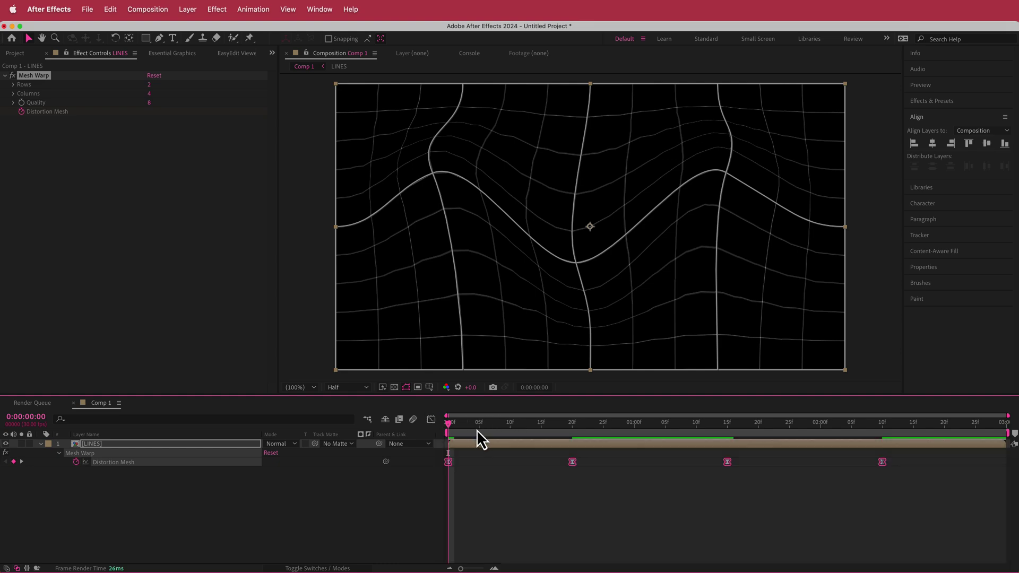
{"action": "left_click_drag", "start_coordinate": [447, 426], "coordinate": [424, 428]}
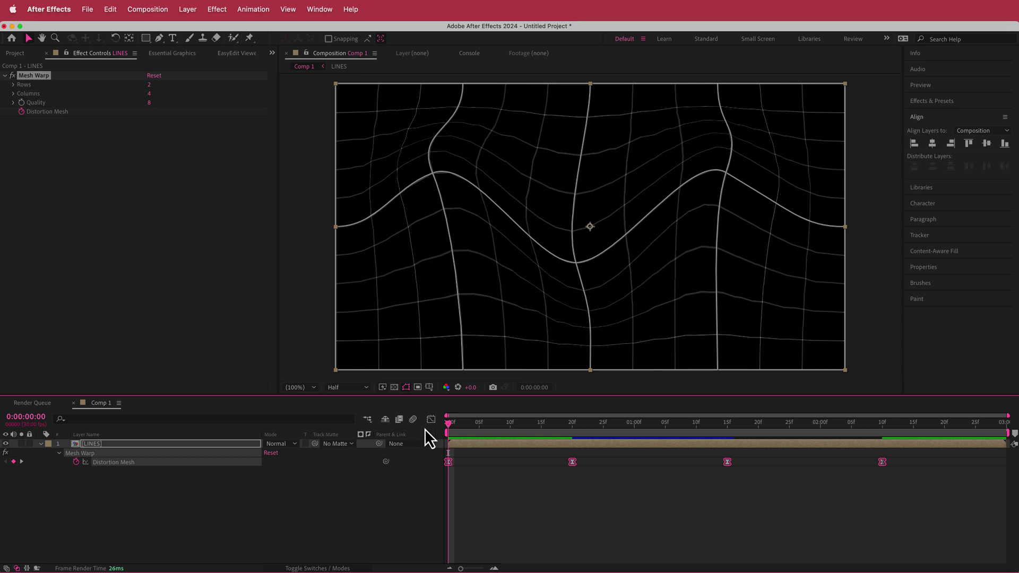
{"action": "left_click_drag", "start_coordinate": [483, 427], "coordinate": [696, 461]}
{"action": "left_click", "coordinate": [673, 467]}
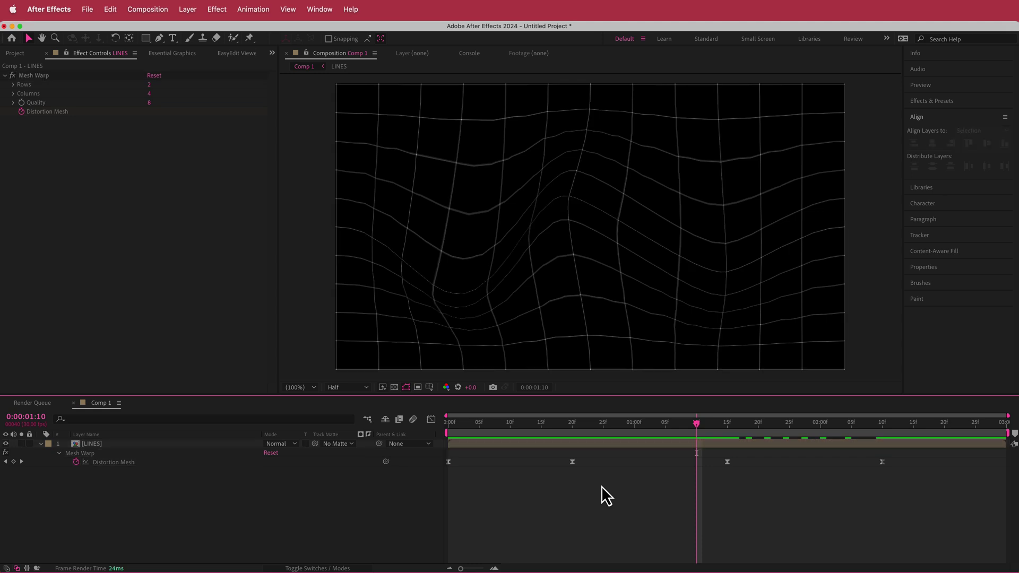
- Move the second Distortion Mesh keyframe to 0:00:01:00 and the last one to 0:00:02:06
{"action": "left_click_drag", "start_coordinate": [572, 462], "coordinate": [636, 463]}
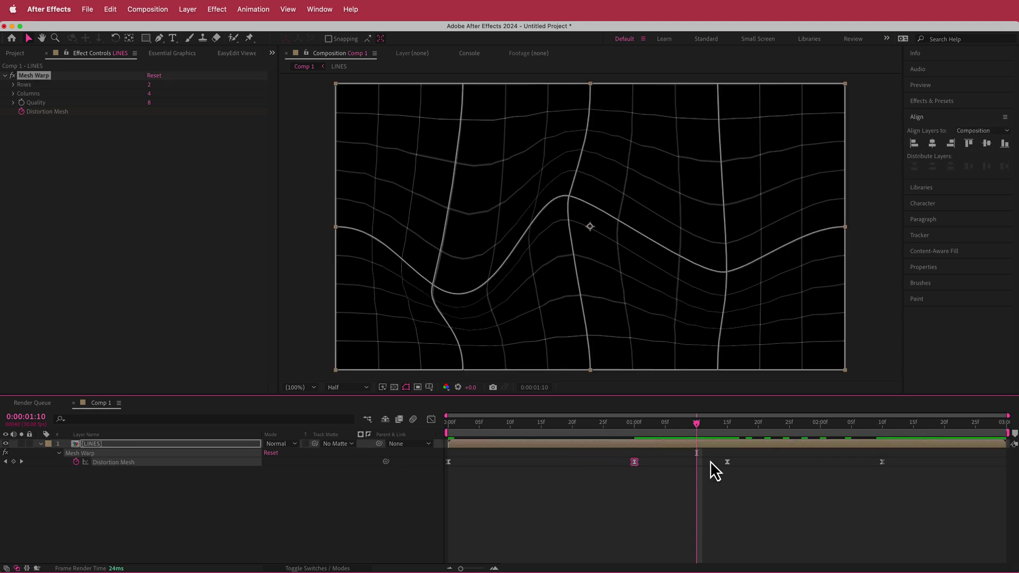
{"action": "mouse_move", "coordinate": [728, 462]}
{"action": "left_mouse_down"}
{"action": "mouse_move", "coordinate": [701, 465]}
{"action": "mouse_move", "coordinate": [728, 471]}
{"action": "left_mouse_up"}
{"action": "left_click", "coordinate": [883, 462]}
{"action": "left_click_drag", "start_coordinate": [884, 464], "coordinate": [859, 463]}
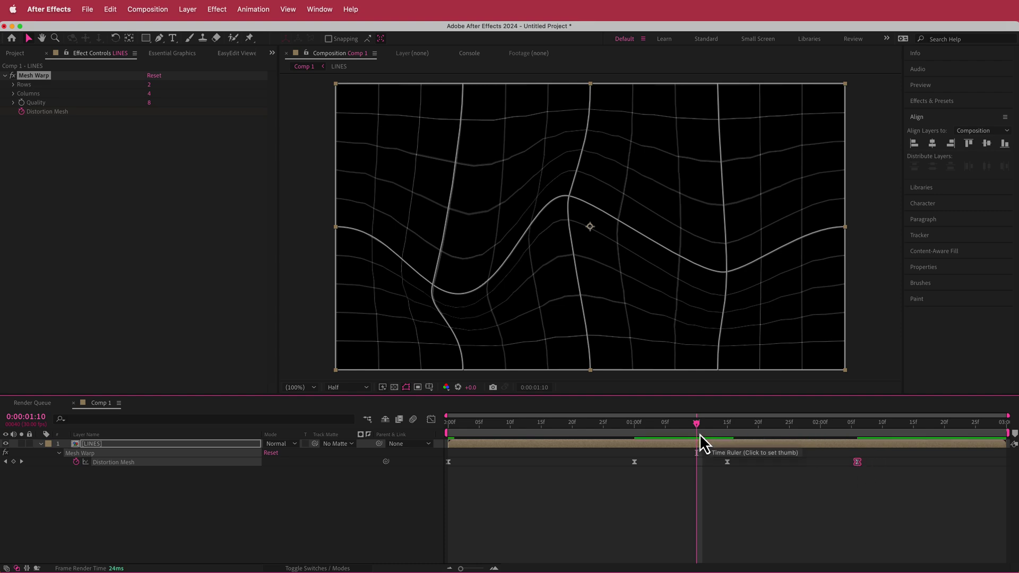
{"action": "left_click_drag", "start_coordinate": [699, 435], "coordinate": [470, 451]}
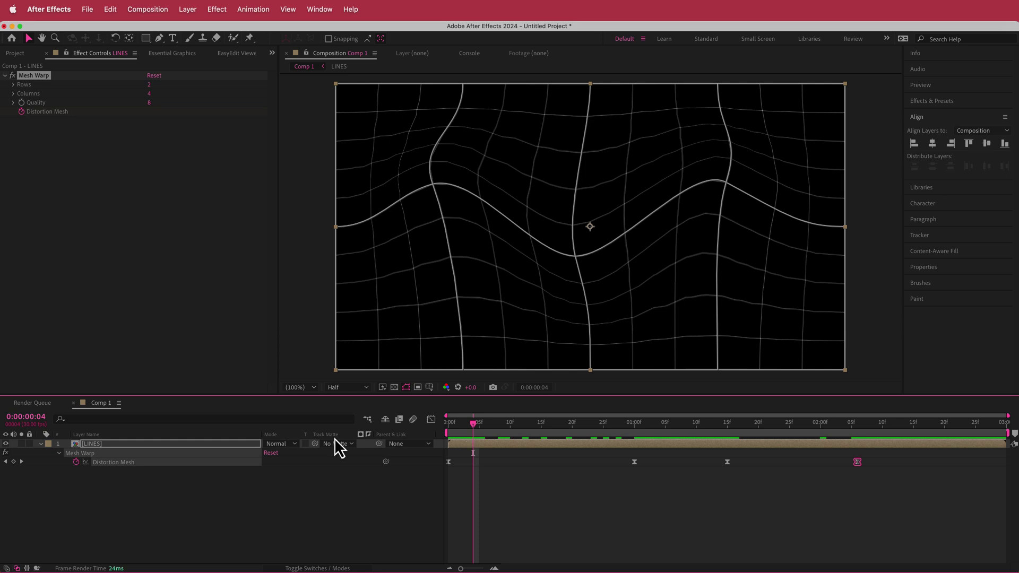
- Keep the composition preview resolution at Half and collapse the LINES layer's properties
{"action": "left_click", "coordinate": [349, 388]}
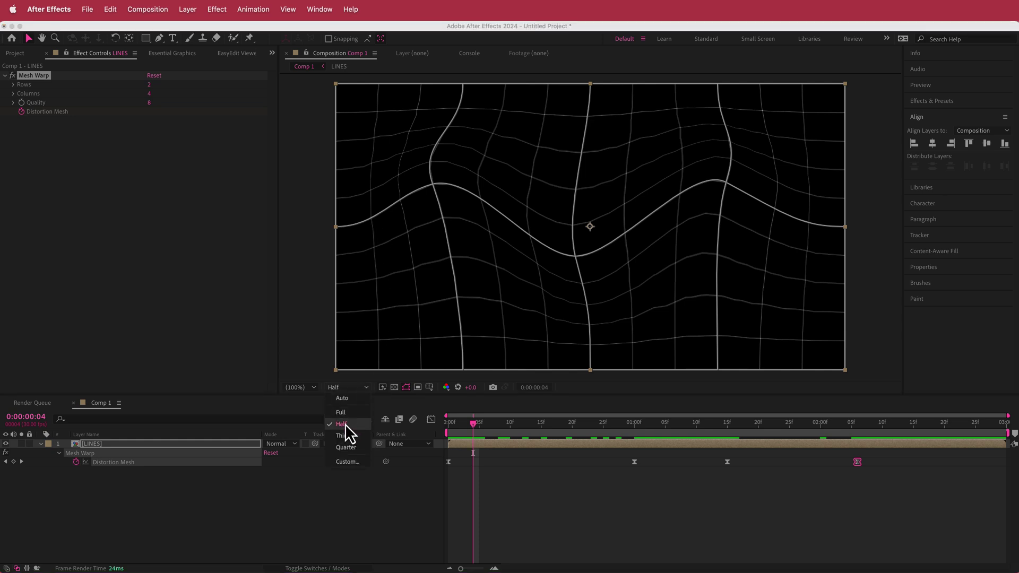
{"action": "left_click", "coordinate": [345, 424]}
{"action": "left_click", "coordinate": [187, 498]}
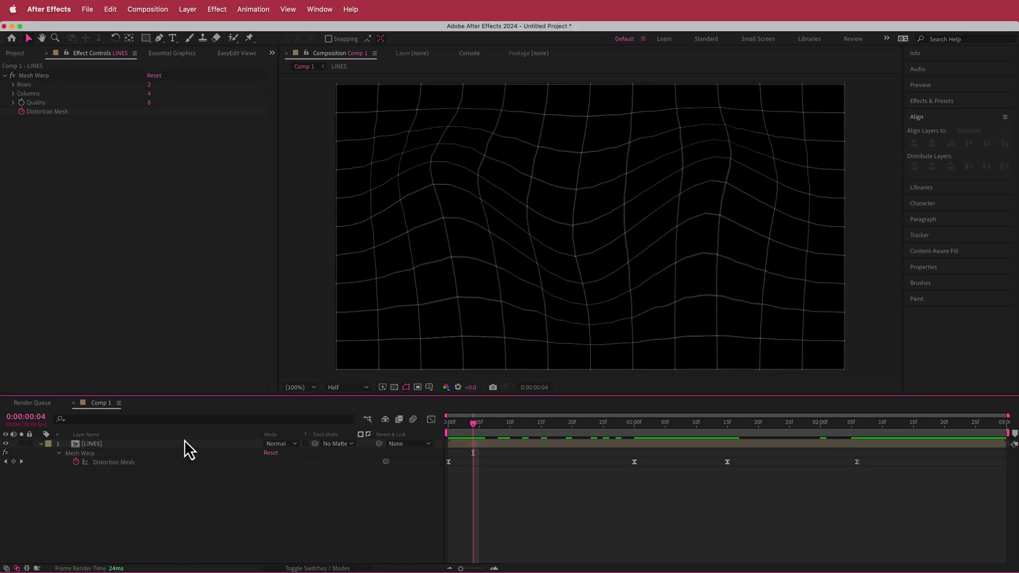
{"action": "left_click", "coordinate": [41, 444]}
- Create a white 1920 x 1080 px solid named BG and place it below the LINES layer
{"action": "right_click", "coordinate": [299, 452]}
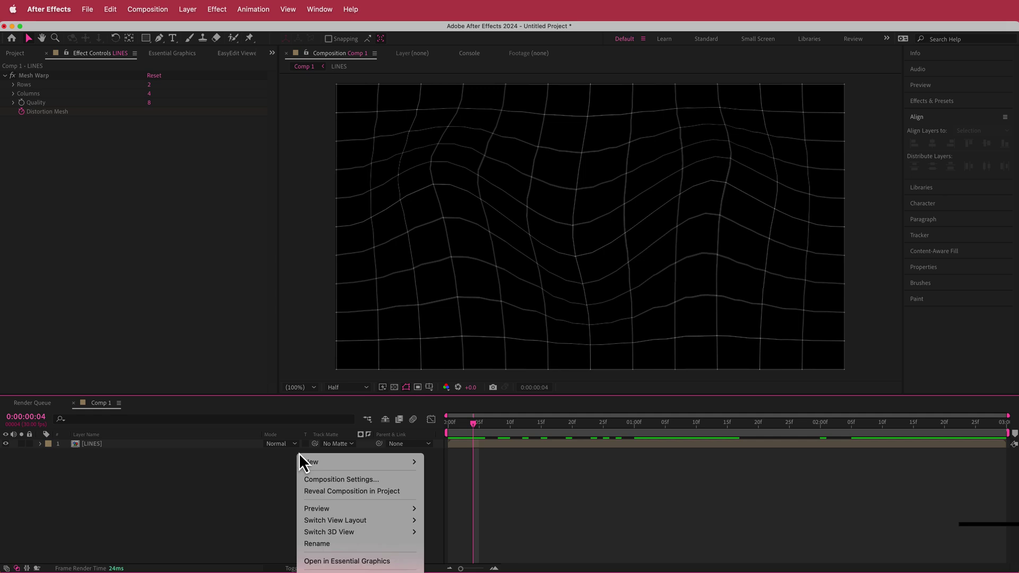
{"action": "mouse_move", "coordinate": [390, 462]}
{"action": "left_click", "coordinate": [486, 491]}
{"action": "type", "text": "BG"}
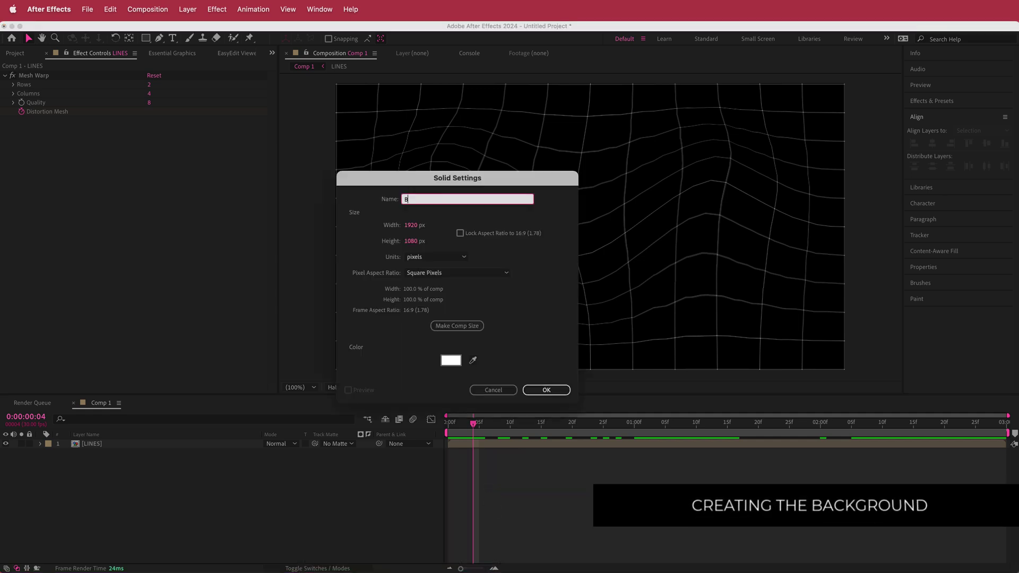
{"action": "left_click", "coordinate": [546, 391]}
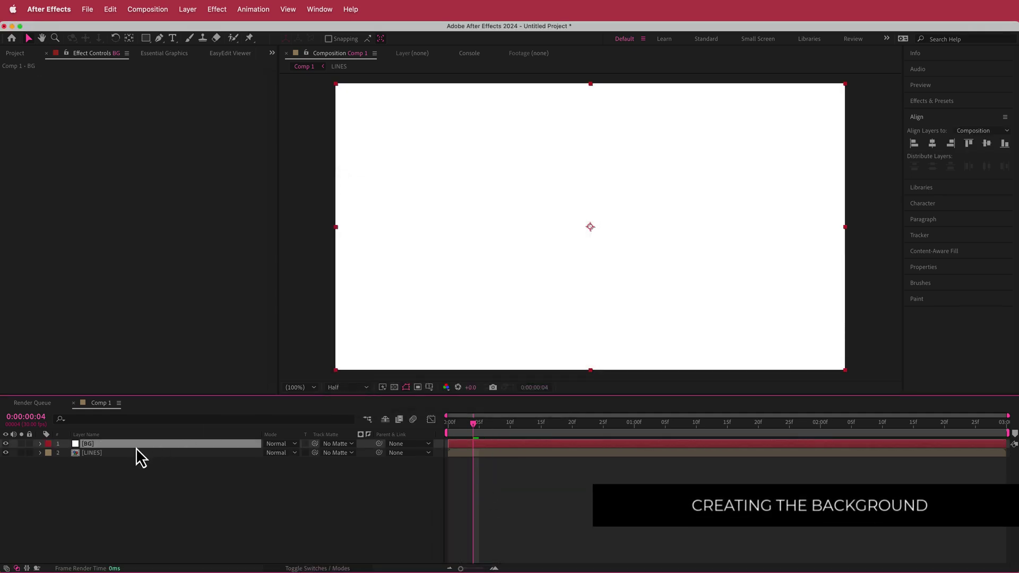
{"action": "left_click_drag", "start_coordinate": [136, 445], "coordinate": [139, 465]}
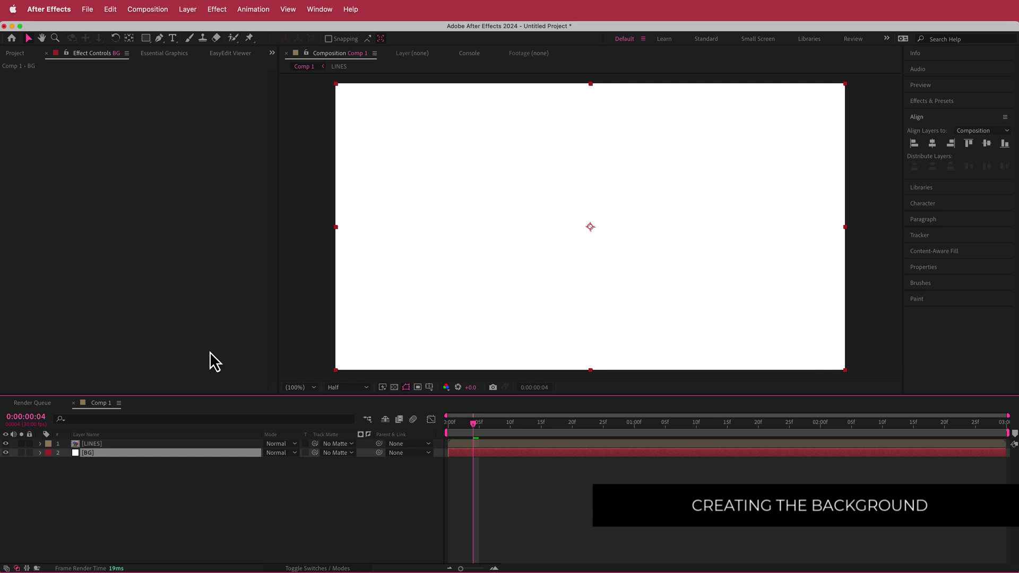
- Apply the Gradient Ramp effect to the BG layer
{"action": "key", "text": "ctrl+space"}
{"action": "type", "text": "ramp"}
{"action": "key", "text": "Down"}
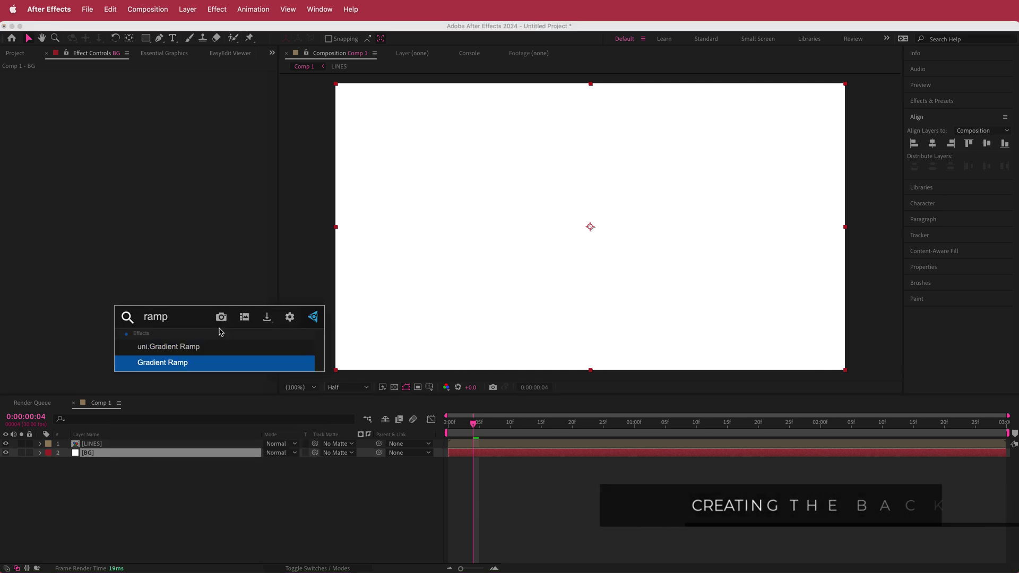
{"action": "key", "text": "Return"}
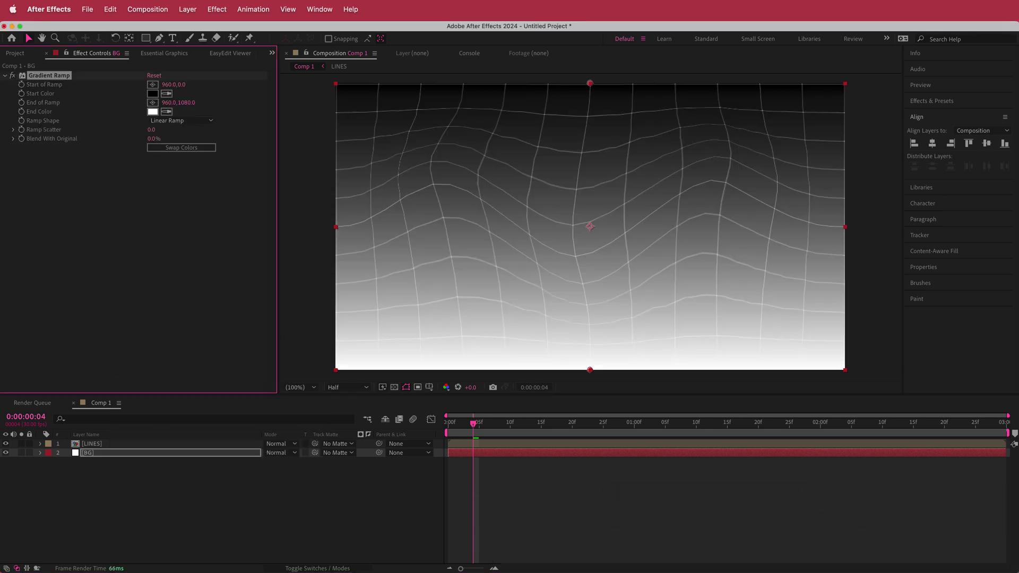
- Copy the colour #1A2130 from the blue Color Hunt palette and set it as the Gradient Ramp's End Color
{"action": "key", "text": "super+Tab"}
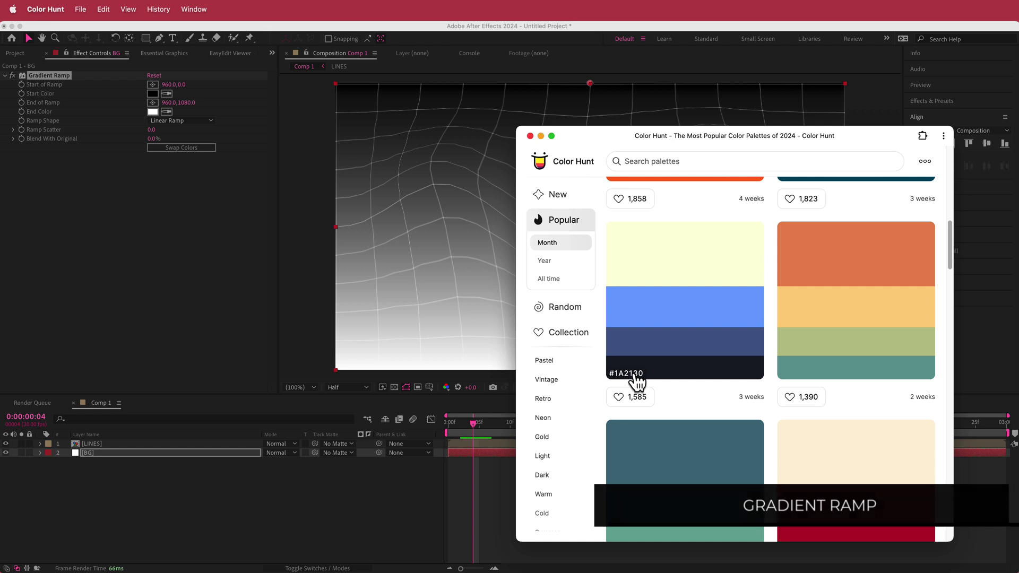
{"action": "left_click", "coordinate": [176, 192]}
{"action": "left_click", "coordinate": [154, 112]}
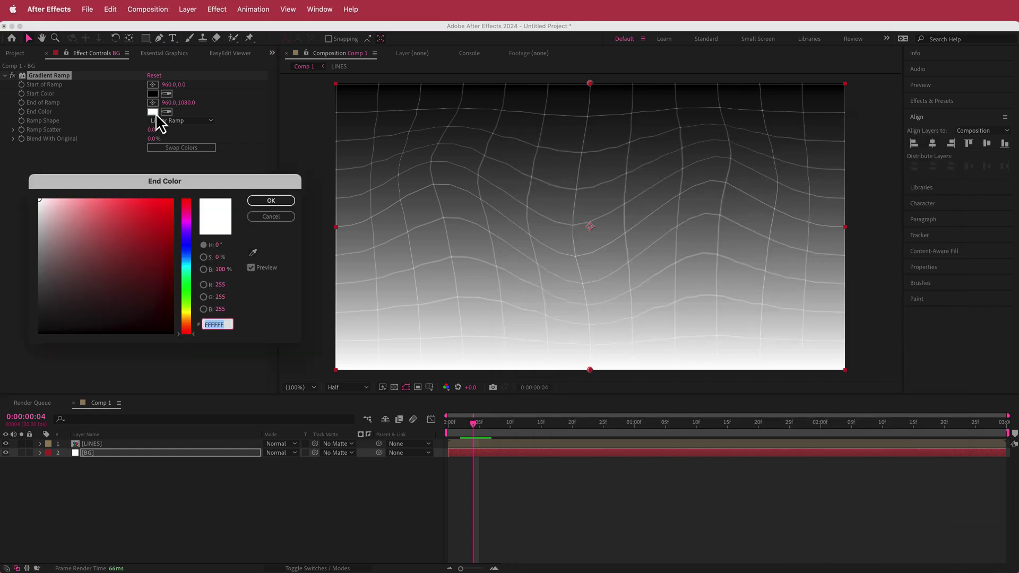
{"action": "type", "text": "1A2130"}
{"action": "left_click", "coordinate": [271, 200]}
- Change the ramp shape to Radial Ramp and place the Start of Ramp at the composition's centre, about 958, 540
{"action": "left_click", "coordinate": [193, 122]}
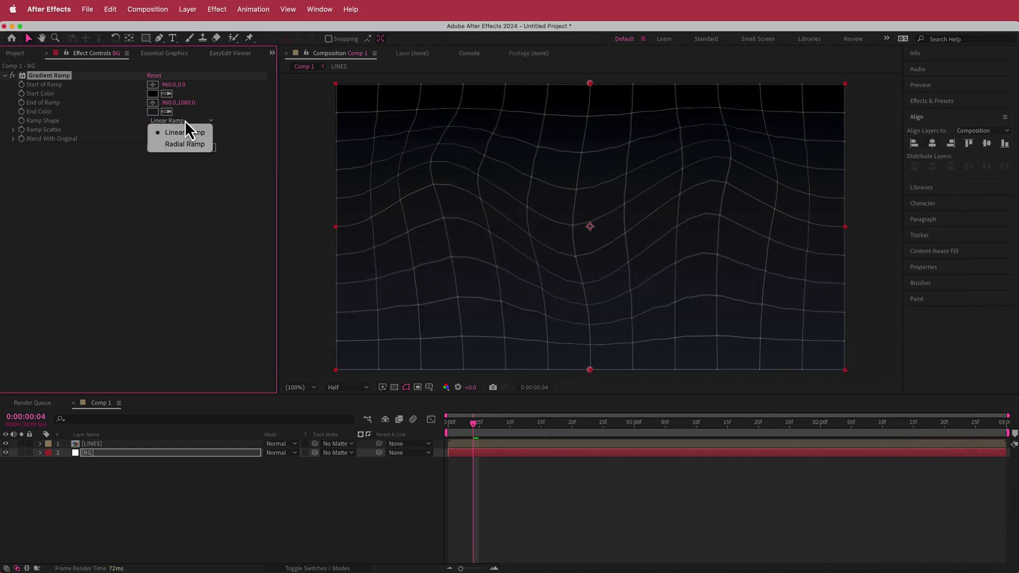
{"action": "left_click", "coordinate": [196, 143]}
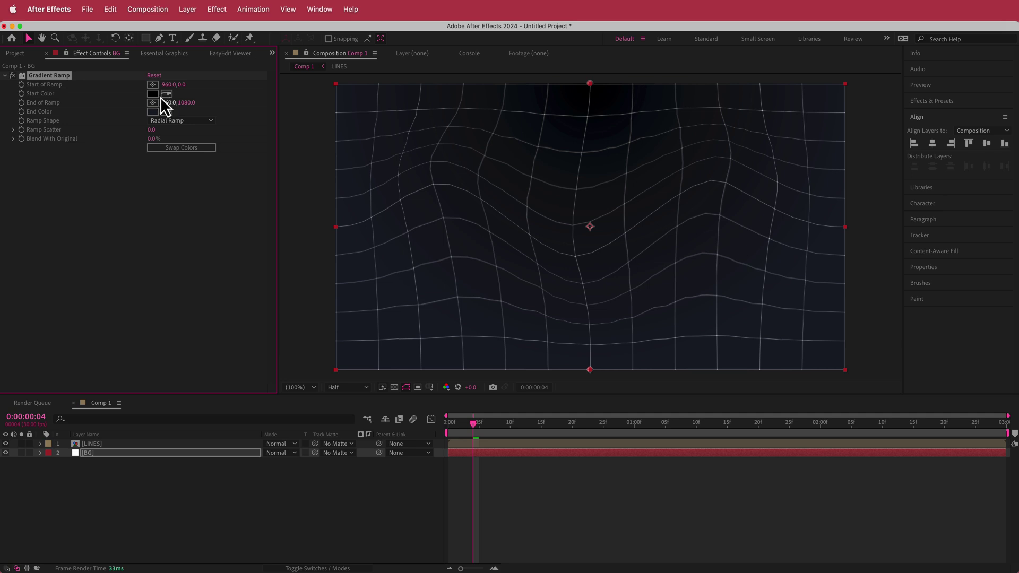
{"action": "left_click", "coordinate": [152, 84]}
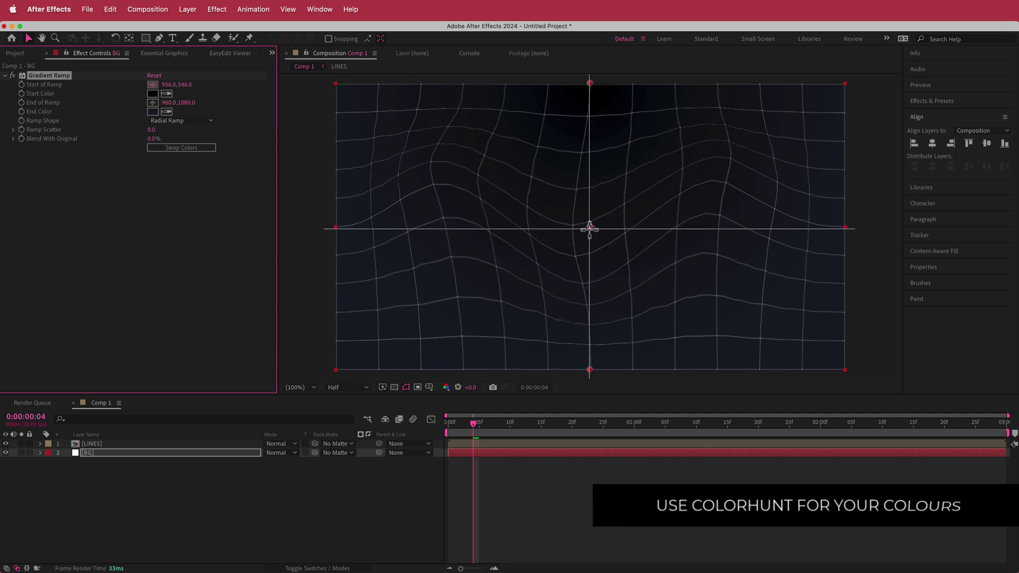
{"action": "left_click", "coordinate": [589, 228]}
- Place the End of Ramp near the composition's lower-left corner, about 50, 1030, and swap the ramp colours
{"action": "left_click", "coordinate": [153, 102]}
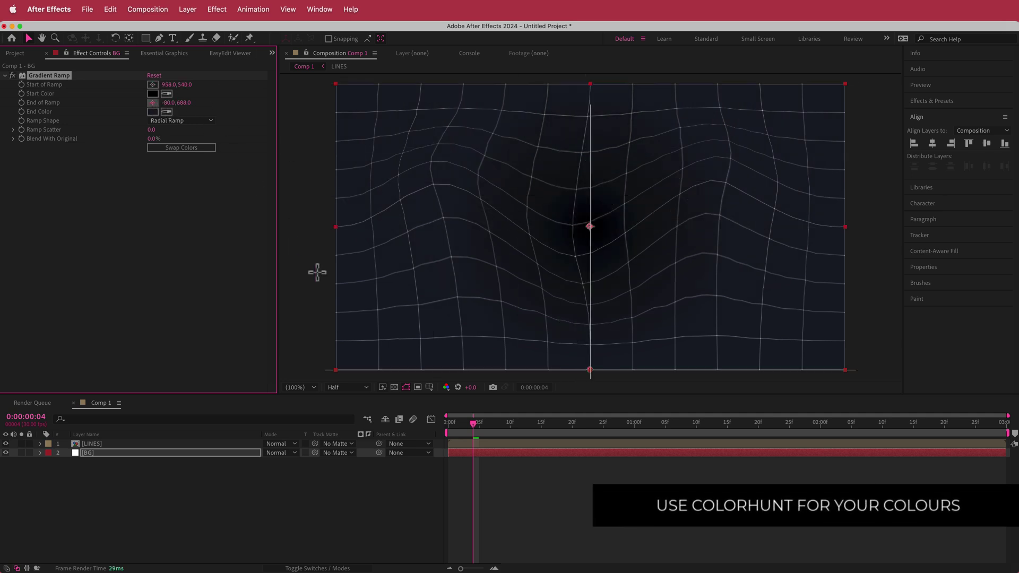
{"action": "left_click", "coordinate": [349, 356]}
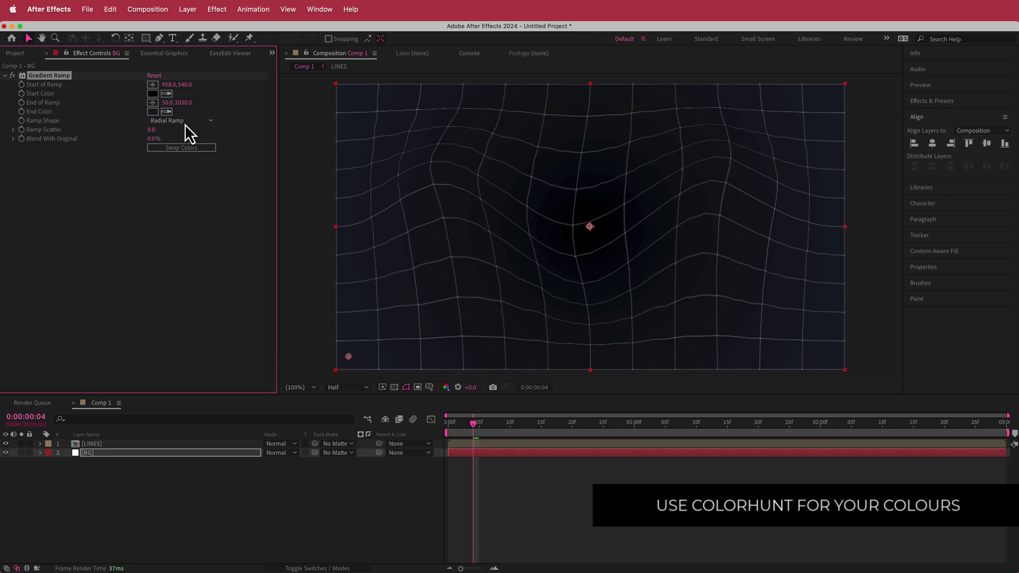
{"action": "left_click", "coordinate": [181, 147]}
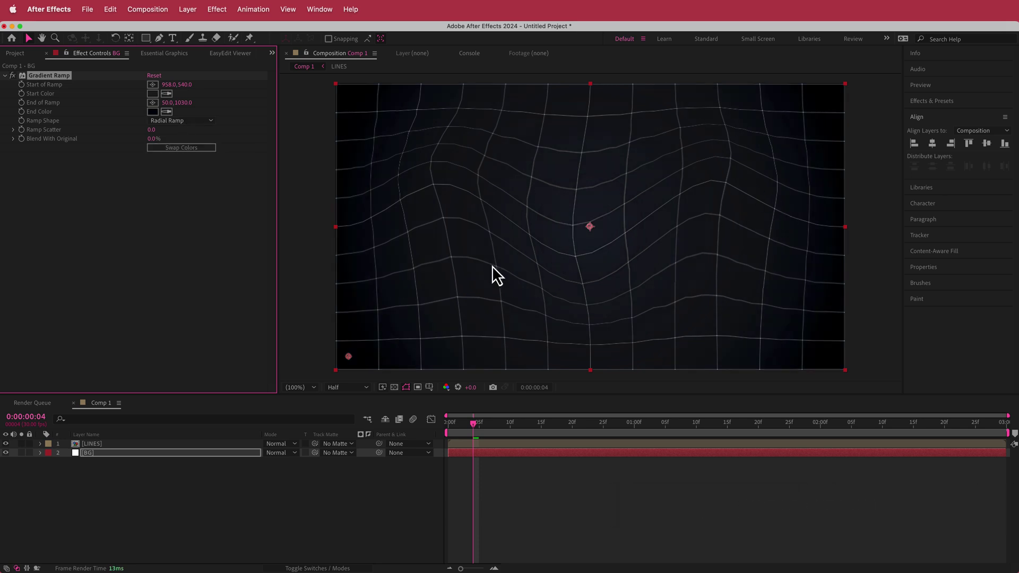
- Apply the Fill effect to the LINES layer
{"action": "left_click", "coordinate": [104, 444]}
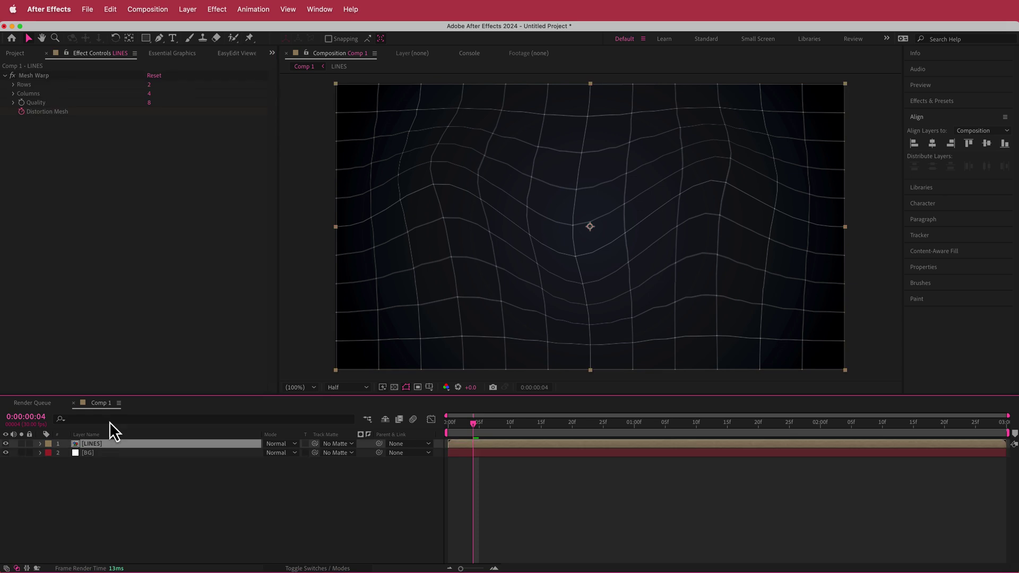
{"action": "key", "text": "ctrl+space"}
{"action": "type", "text": "fill"}
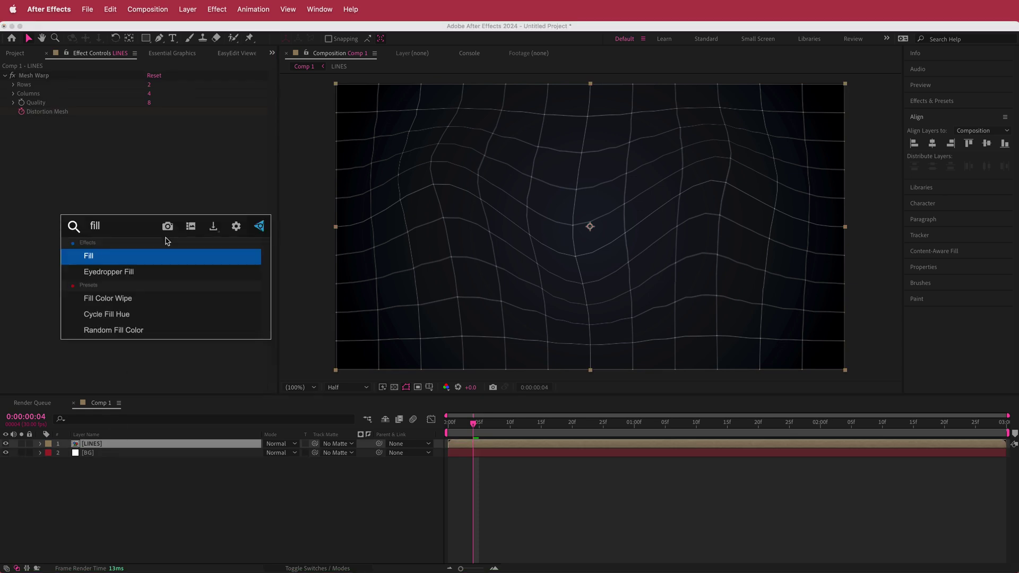
{"action": "key", "text": "Return"}
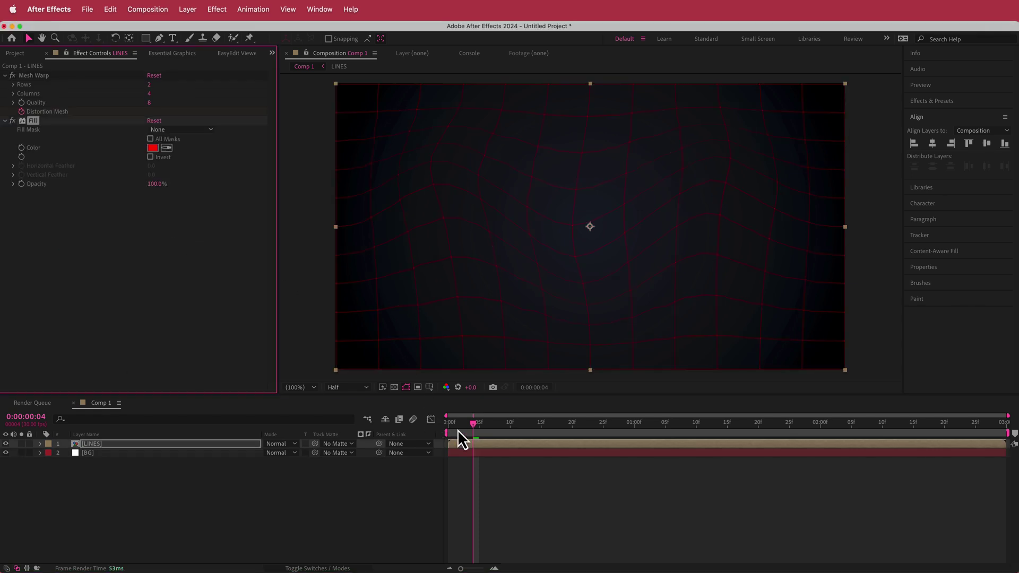
- Copy the muted blue, third shade of the same Color Hunt palette, and set it as the Fill colour of the LINES layer
{"action": "key", "text": "super+Tab"}
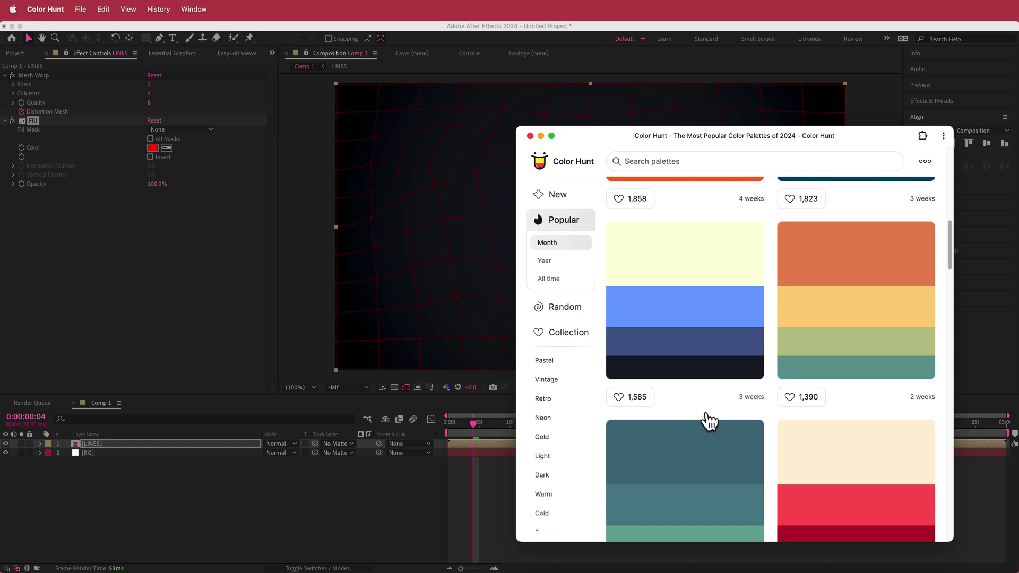
{"action": "left_click", "coordinate": [633, 354]}
{"action": "left_click", "coordinate": [155, 150]}
{"action": "left_click", "coordinate": [155, 149]}
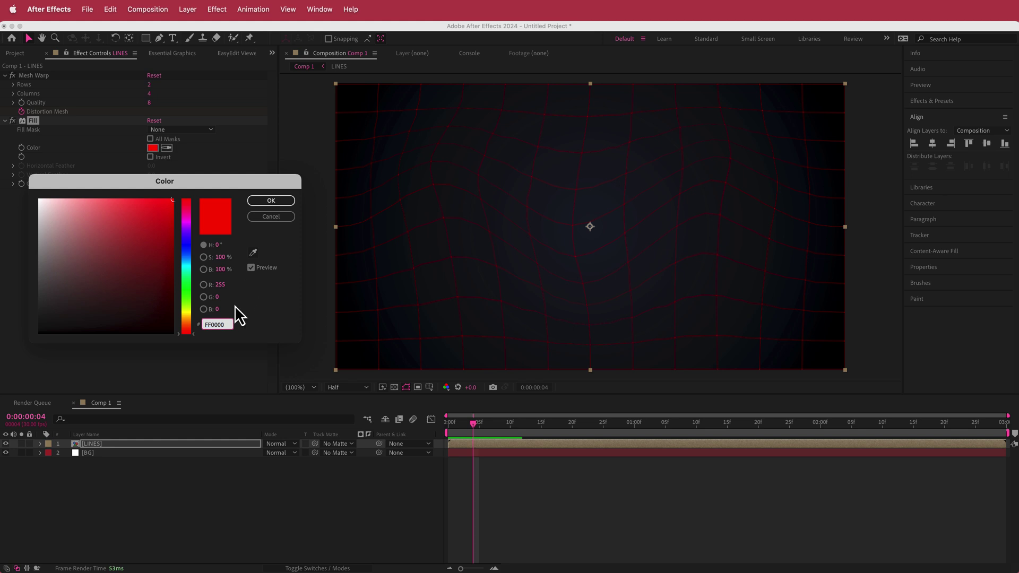
{"action": "key", "text": "super+v"}
{"action": "left_click", "coordinate": [270, 200]}
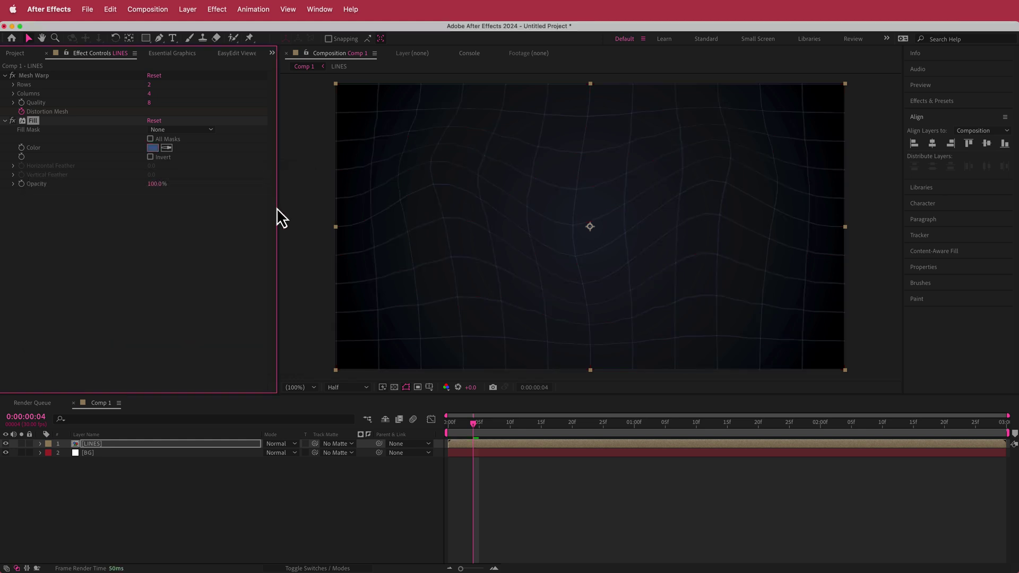
- Return to 0:00:00:00 and apply the CC Light Sweep effect to the LINES layer
{"action": "left_click_drag", "start_coordinate": [475, 428], "coordinate": [448, 427]}
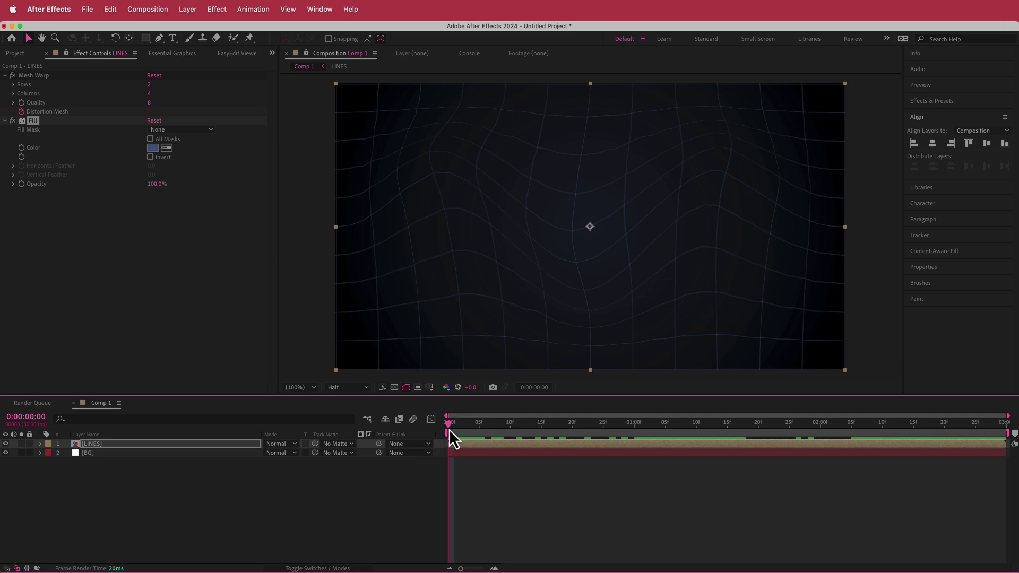
{"action": "mouse_move", "coordinate": [449, 429]}
{"action": "left_mouse_down"}
{"action": "mouse_move", "coordinate": [719, 429]}
{"action": "mouse_move", "coordinate": [432, 434]}
{"action": "mouse_move", "coordinate": [447, 413]}
{"action": "left_mouse_up"}
{"action": "key", "text": "ctrl+space"}
{"action": "type", "text": "cc ligh"}
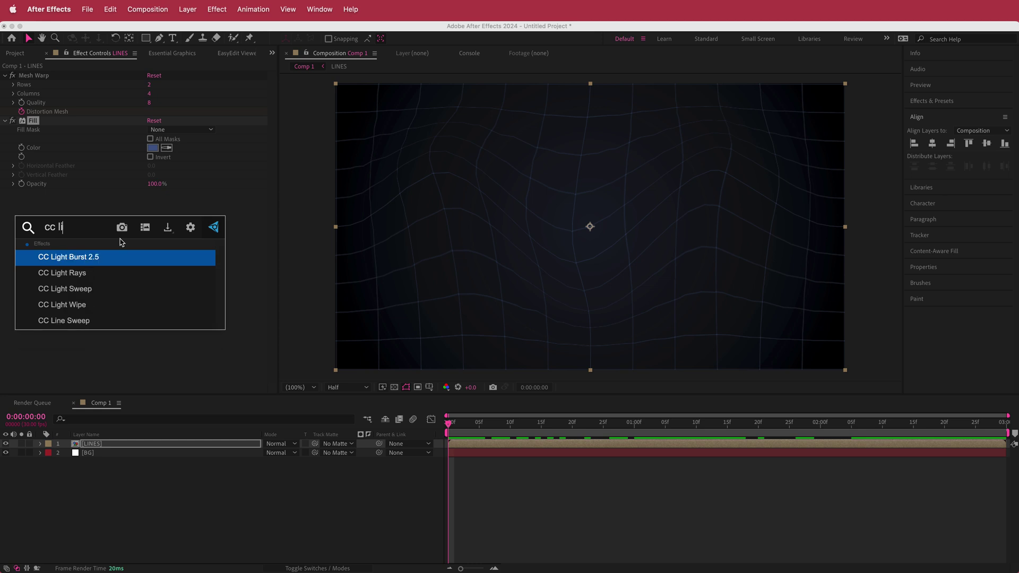
{"action": "key", "text": "Down"}
{"action": "key", "text": "Down"}
{"action": "key", "text": "Return"}
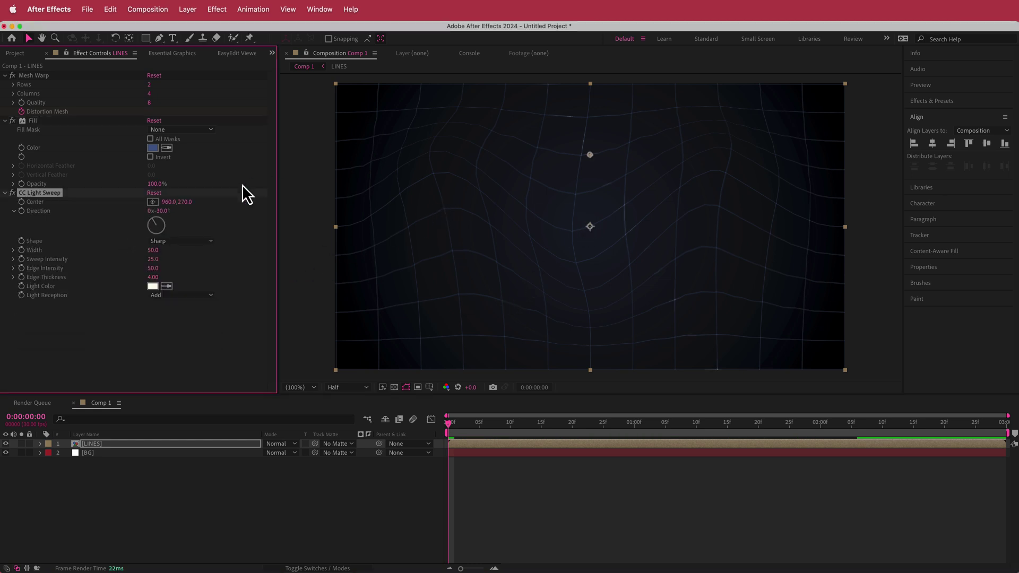
- Set the light sweep's Width to 137 and keyframe its Center at 0:00:00:00 beyond the frame's left edge, about -350, 608
{"action": "left_click_drag", "start_coordinate": [153, 250], "coordinate": [202, 253]}
{"action": "left_click", "coordinate": [152, 202]}
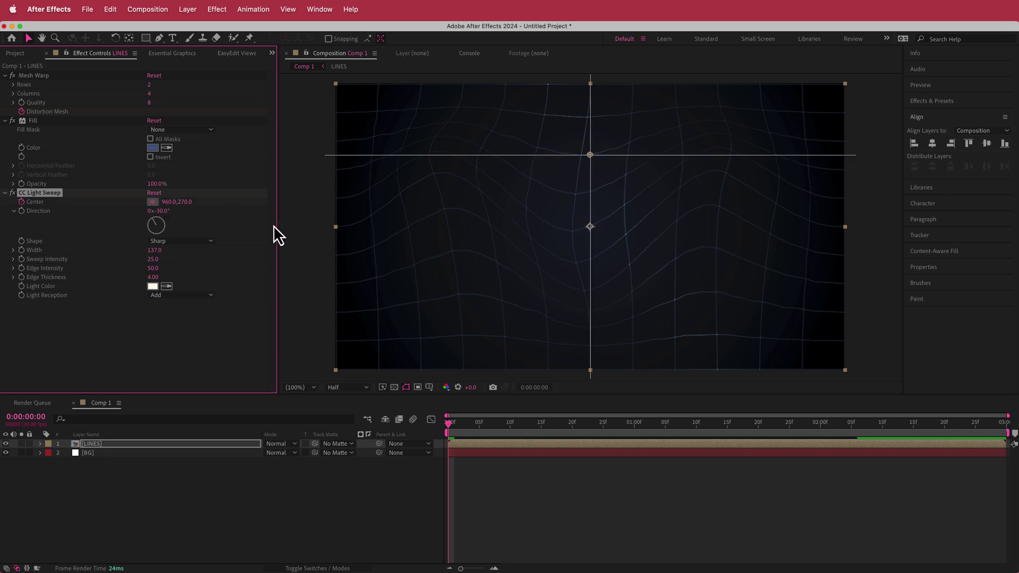
{"action": "left_click", "coordinate": [293, 200]}
{"action": "key", "text": "comma"}
{"action": "key", "text": "comma"}
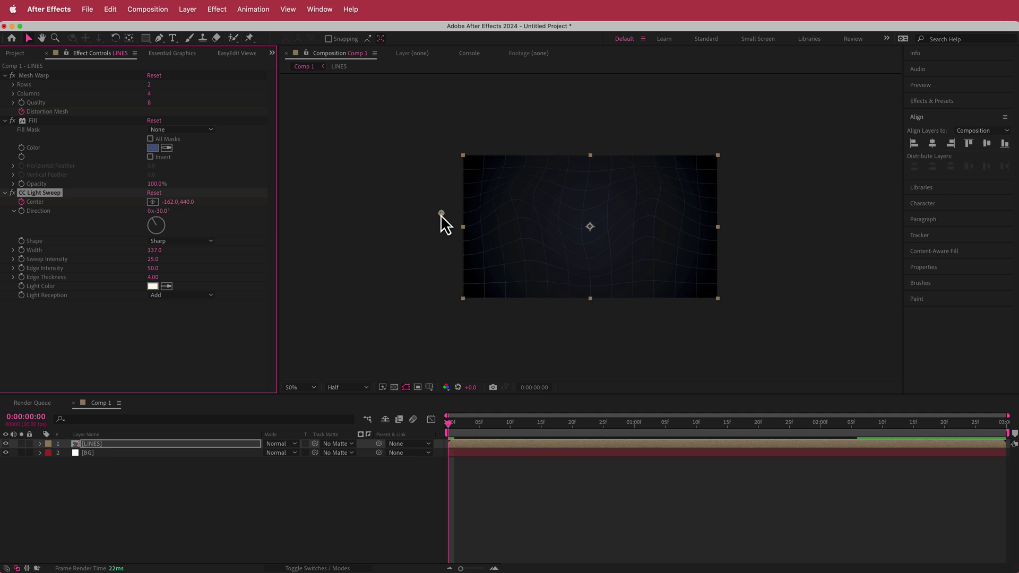
{"action": "left_click", "coordinate": [382, 217]}
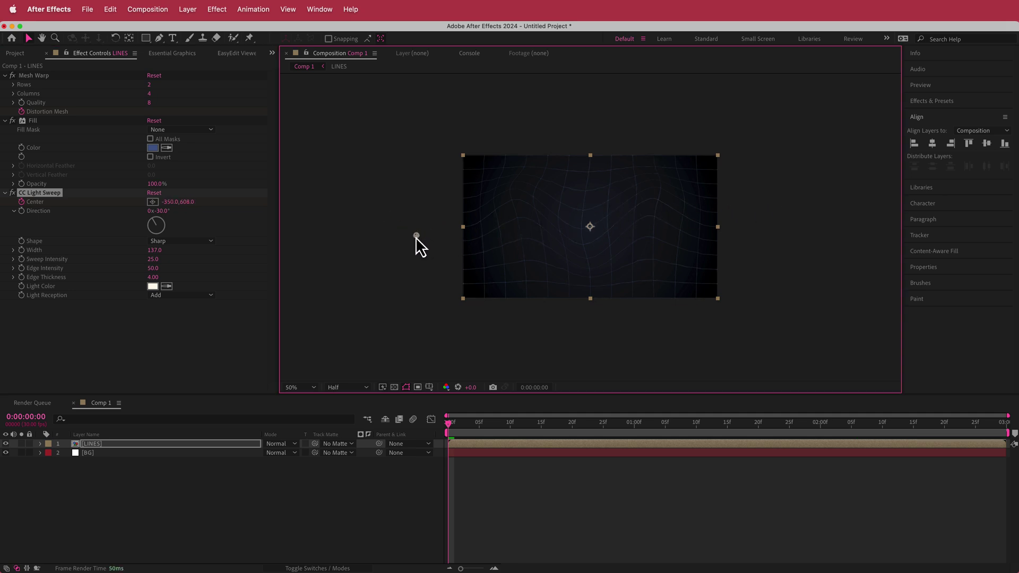
- At 0:00:02:29, move the light sweep's Center beyond the frame's right edge, about 2470, 400, and preview the sweep with the keyframes revealed
{"action": "left_click_drag", "start_coordinate": [452, 424], "coordinate": [1003, 425]}
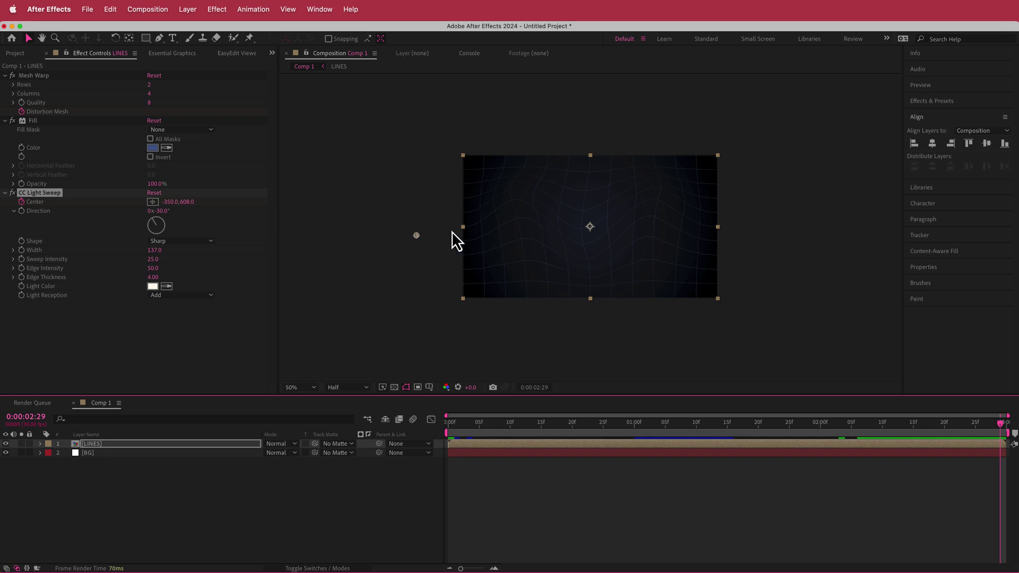
{"action": "left_click_drag", "start_coordinate": [417, 235], "coordinate": [724, 215]}
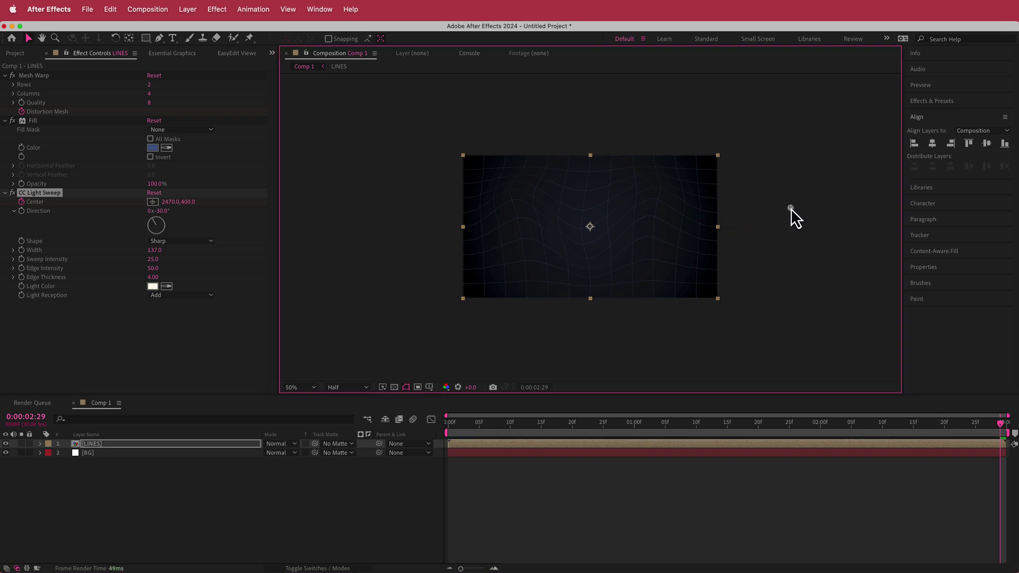
{"action": "left_click_drag", "start_coordinate": [1005, 429], "coordinate": [424, 432]}
{"action": "key", "text": "u"}
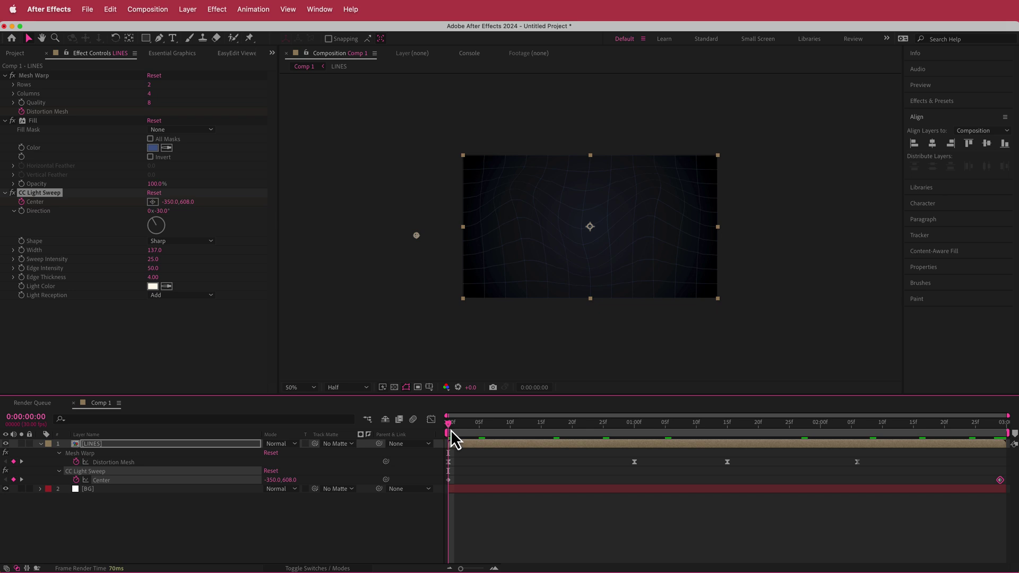
{"action": "key", "text": "space"}
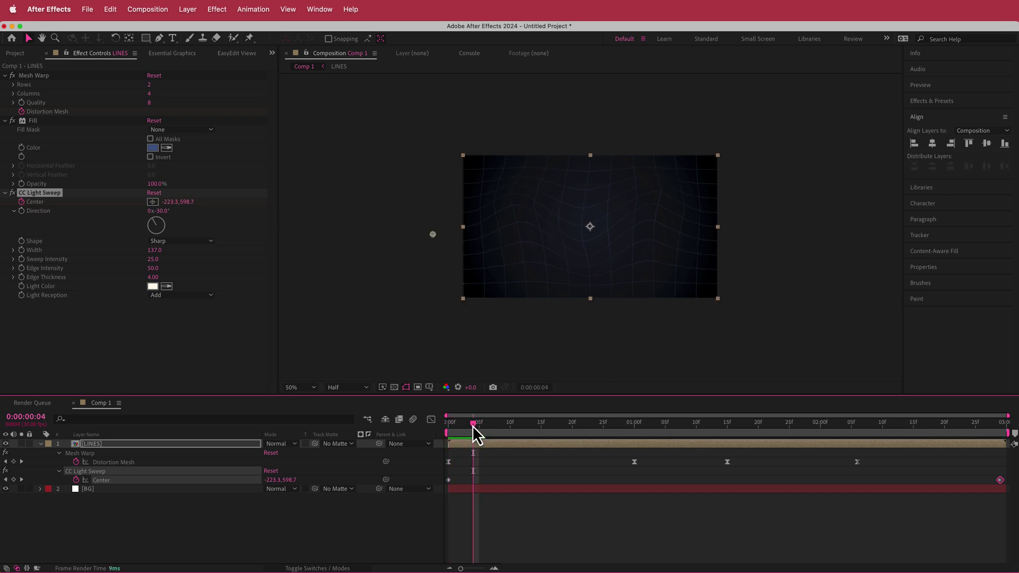
{"action": "left_click_drag", "start_coordinate": [472, 426], "coordinate": [437, 446]}
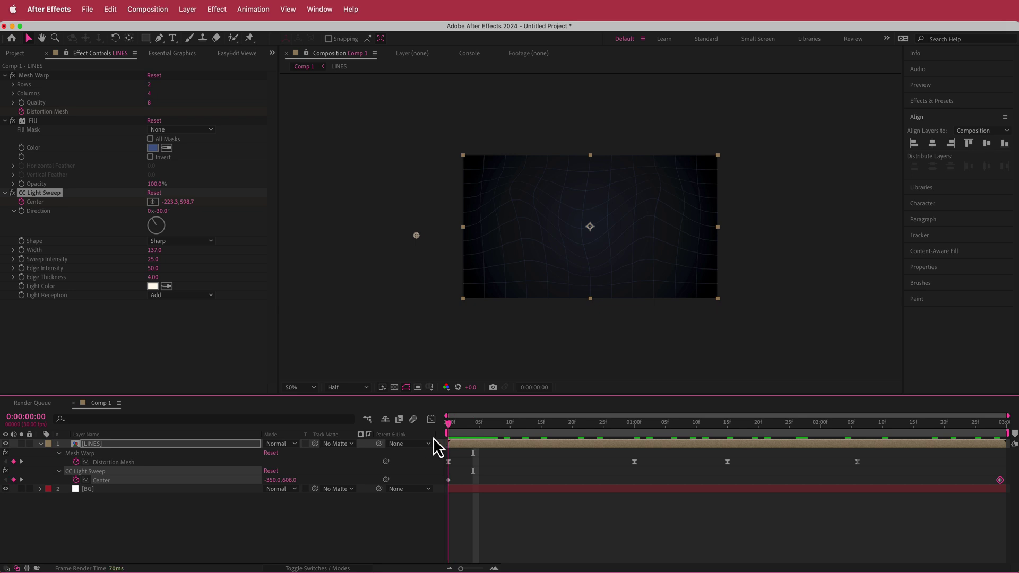
- Apply the Glow effect to the LINES layer
{"action": "left_click", "coordinate": [60, 247]}
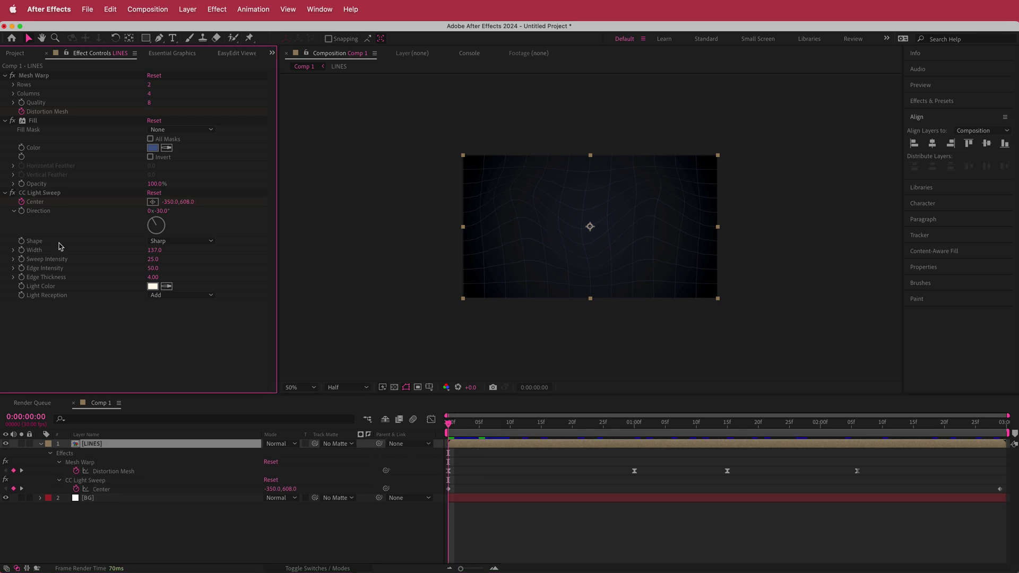
{"action": "double_click", "coordinate": [60, 246]}
{"action": "type", "text": "glow"}
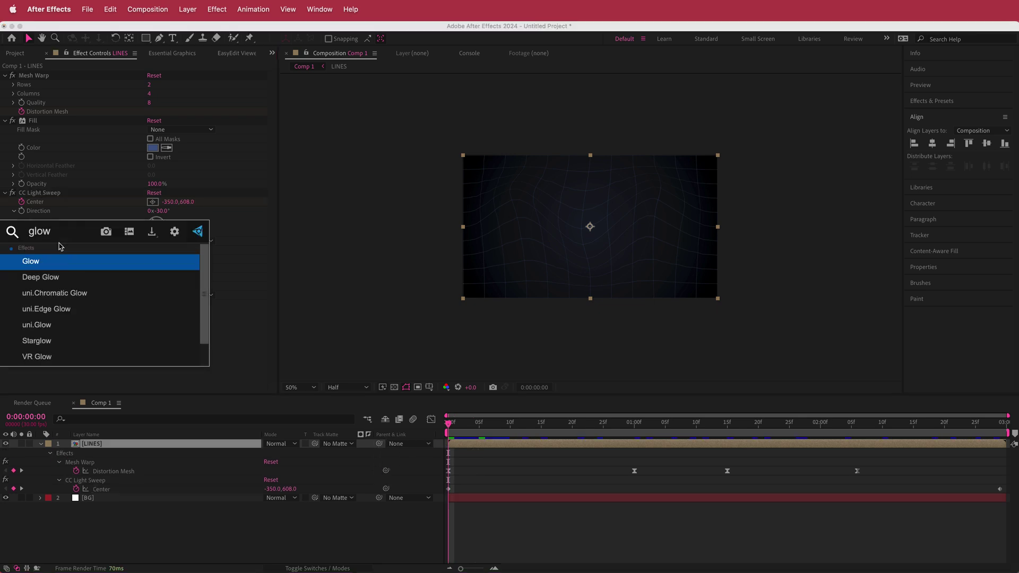
{"action": "key", "text": "Return"}
- Set the Glow Threshold to 40%, the Glow Radius to 20 and the Glow Intensity to 0.8
{"action": "left_click", "coordinate": [153, 259]}
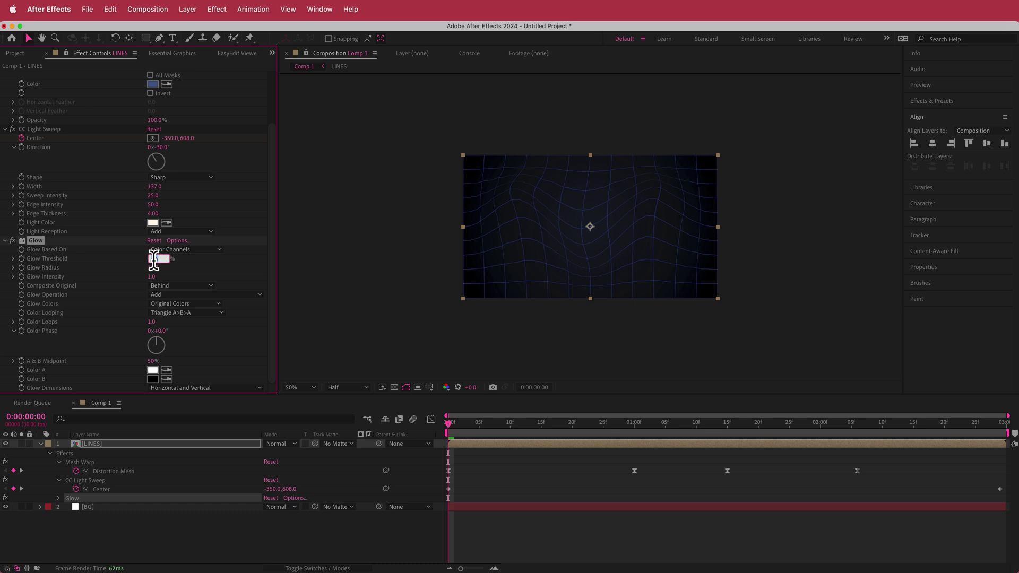
{"action": "type", "text": "40"}
{"action": "key", "text": "Return"}
{"action": "left_click", "coordinate": [153, 268]}
{"action": "type", "text": "20"}
{"action": "key", "text": "Return"}
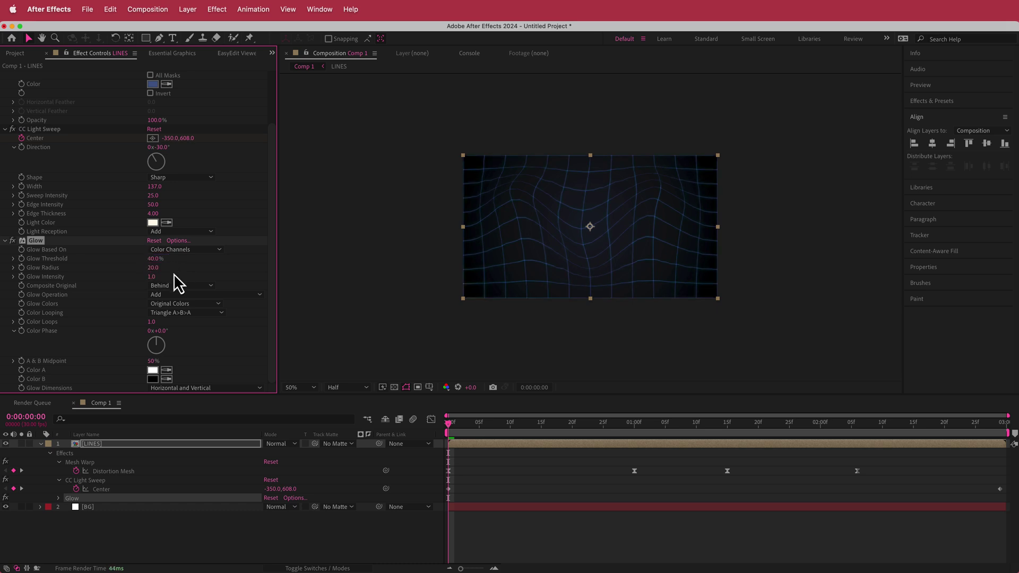
{"action": "left_click", "coordinate": [153, 277]}
{"action": "type", "text": "0.8"}
{"action": "key", "text": "Return"}
{"action": "mouse_move", "coordinate": [448, 423]}
{"action": "left_mouse_down"}
{"action": "mouse_move", "coordinate": [877, 419]}
{"action": "mouse_move", "coordinate": [441, 425]}
{"action": "left_mouse_up"}
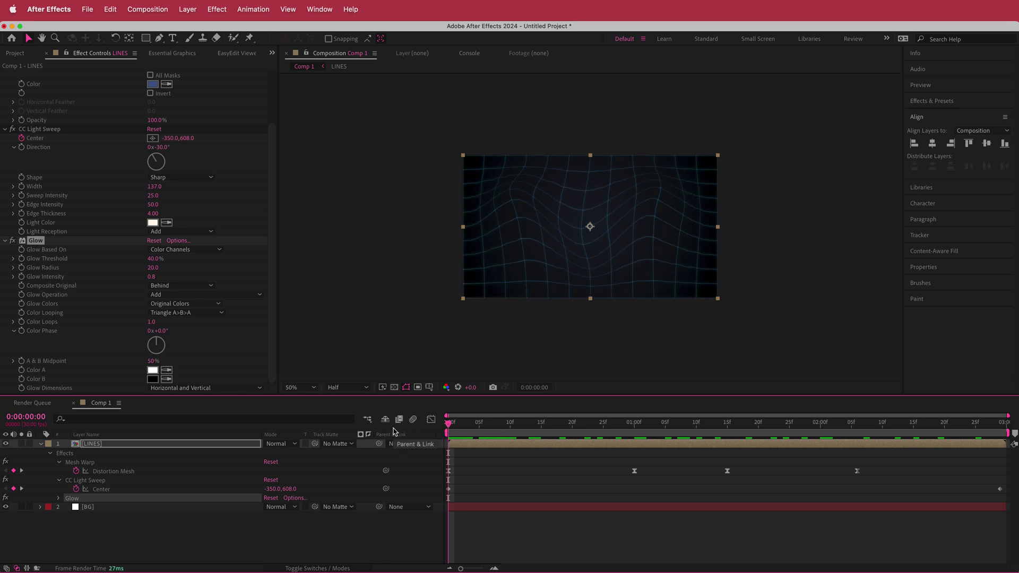
- Collapse the LINES layer's properties and add a new adjustment layer above it
{"action": "left_click", "coordinate": [41, 443]}
{"action": "right_click", "coordinate": [306, 471]}
{"action": "mouse_move", "coordinate": [423, 477]}
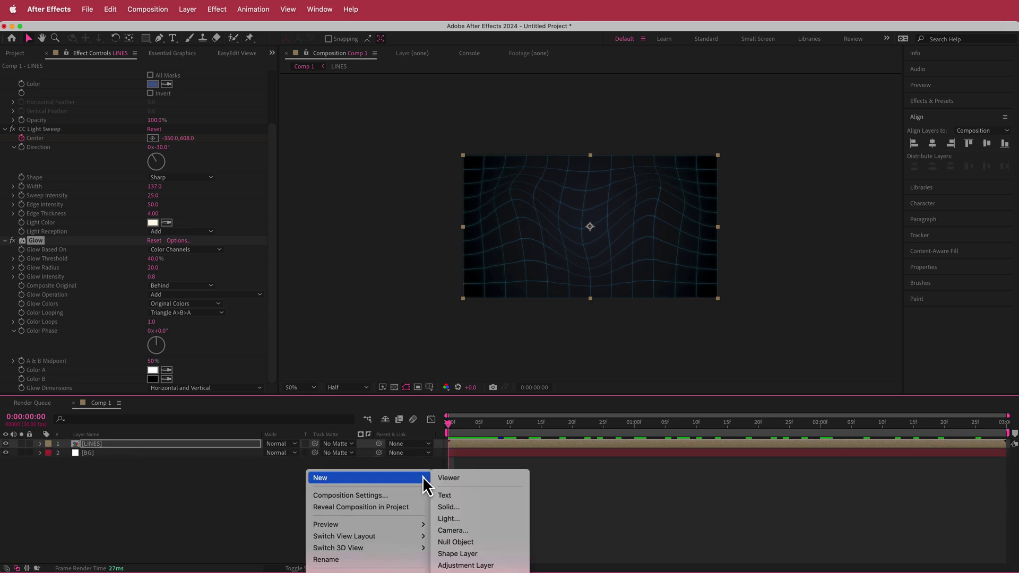
{"action": "left_click", "coordinate": [475, 565]}
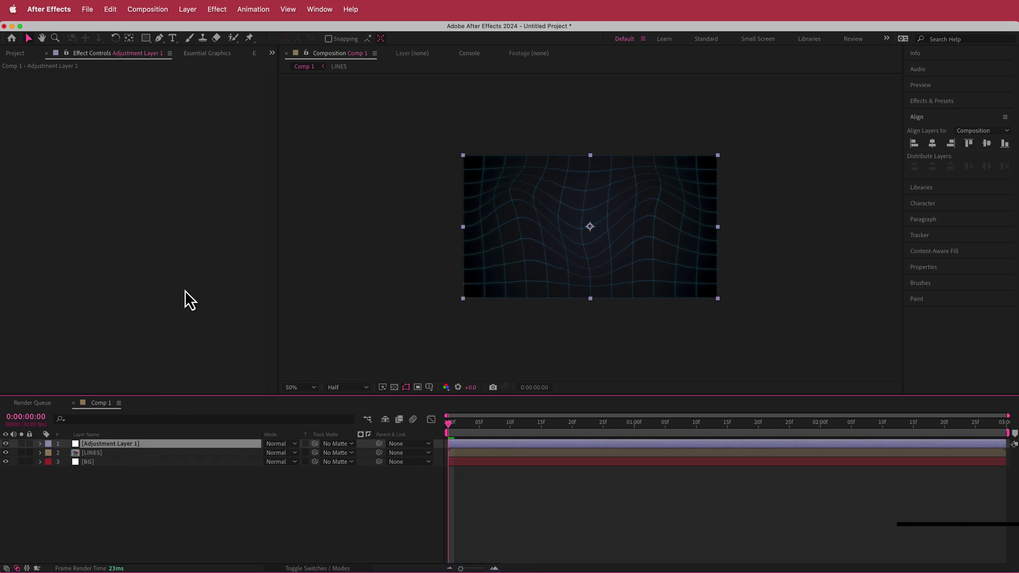
- Apply the Curves effect to the adjustment layer
{"action": "key", "text": "ctrl+space"}
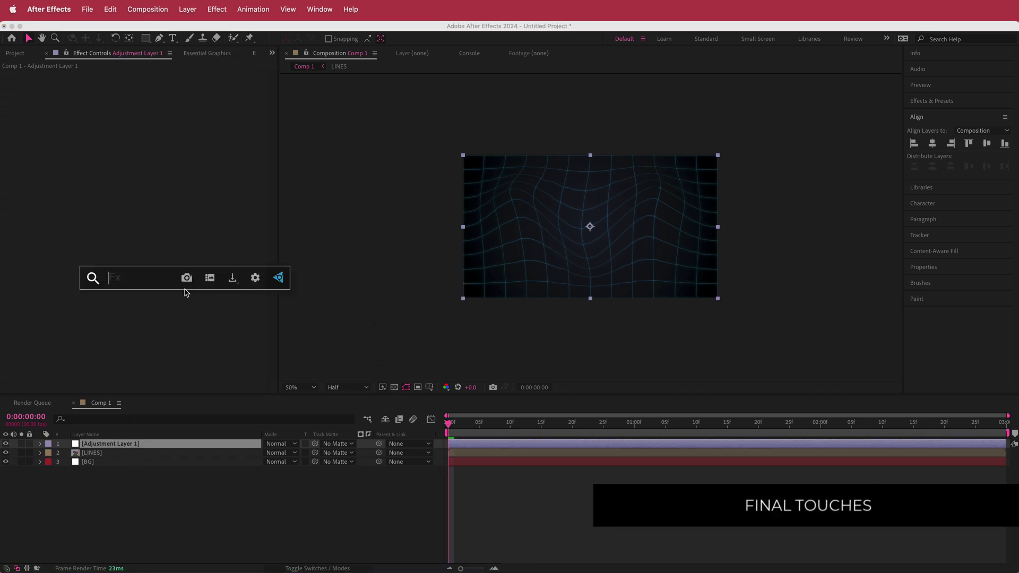
{"action": "type", "text": "Cry"}
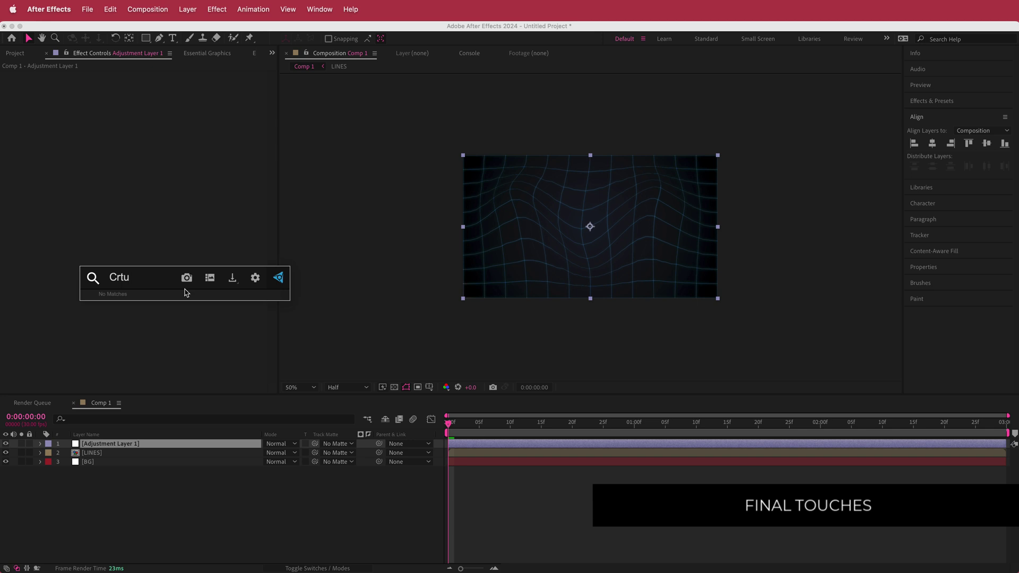
{"action": "key", "text": "BackSpace"}
{"action": "key", "text": "BackSpace"}
{"action": "type", "text": "urv"}
{"action": "key", "text": "Return"}
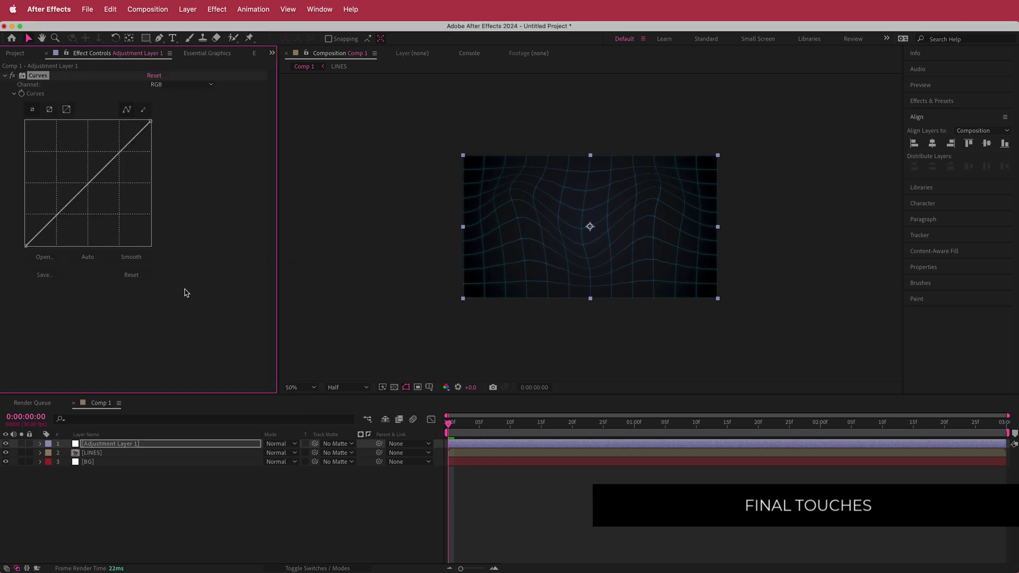
- Shape the adjustment layer's RGB curve into a gentle S, lowering the shadows and slightly raising the highlights
{"action": "left_click_drag", "start_coordinate": [59, 212], "coordinate": [65, 214]}
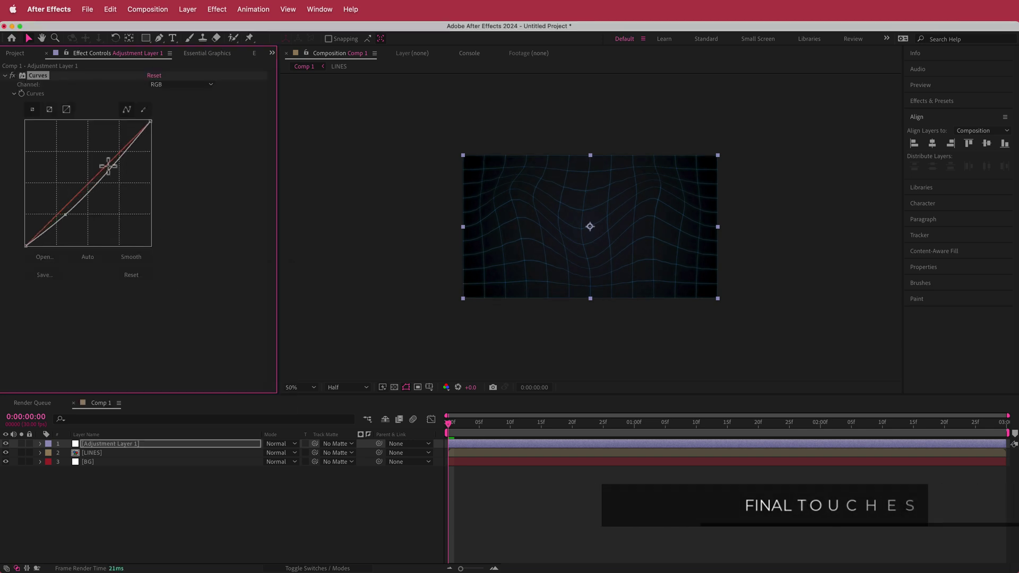
{"action": "left_click_drag", "start_coordinate": [121, 156], "coordinate": [118, 151]}
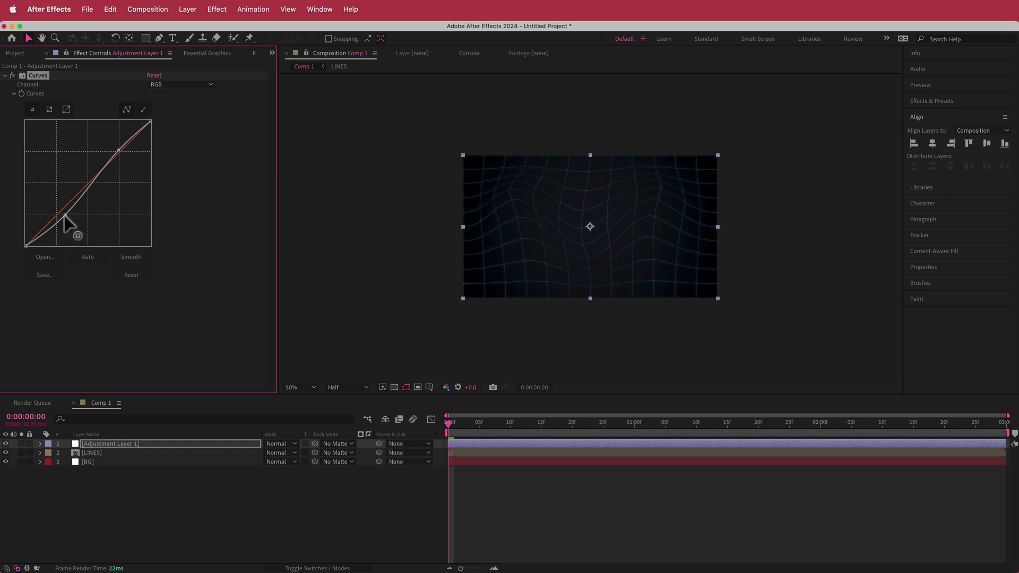
{"action": "left_click_drag", "start_coordinate": [68, 225], "coordinate": [62, 214]}
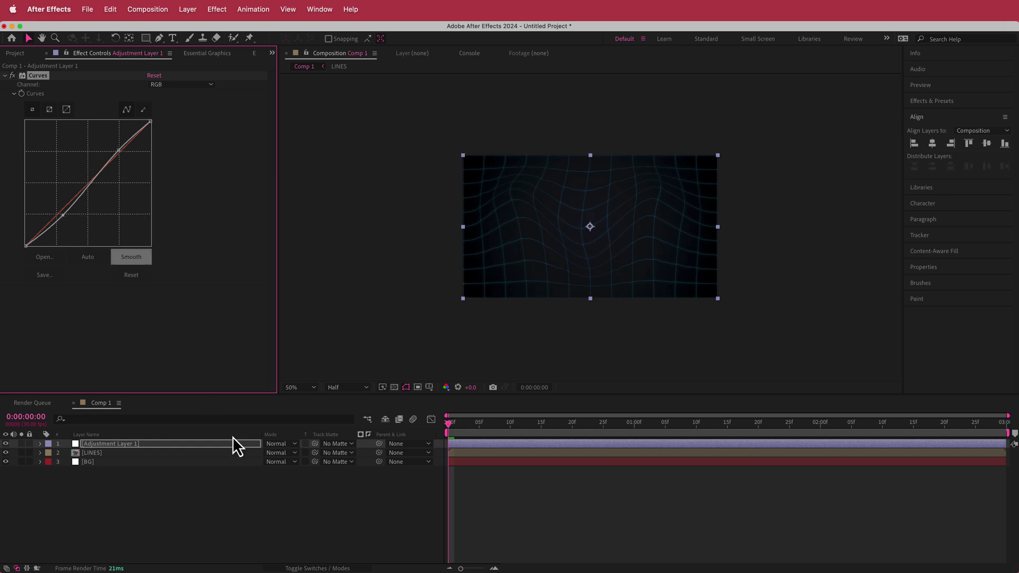
- Add a second adjustment layer and place it between the Curves adjustment layer and the LINES layer
{"action": "right_click", "coordinate": [364, 444]}
{"action": "mouse_move", "coordinate": [399, 455]}
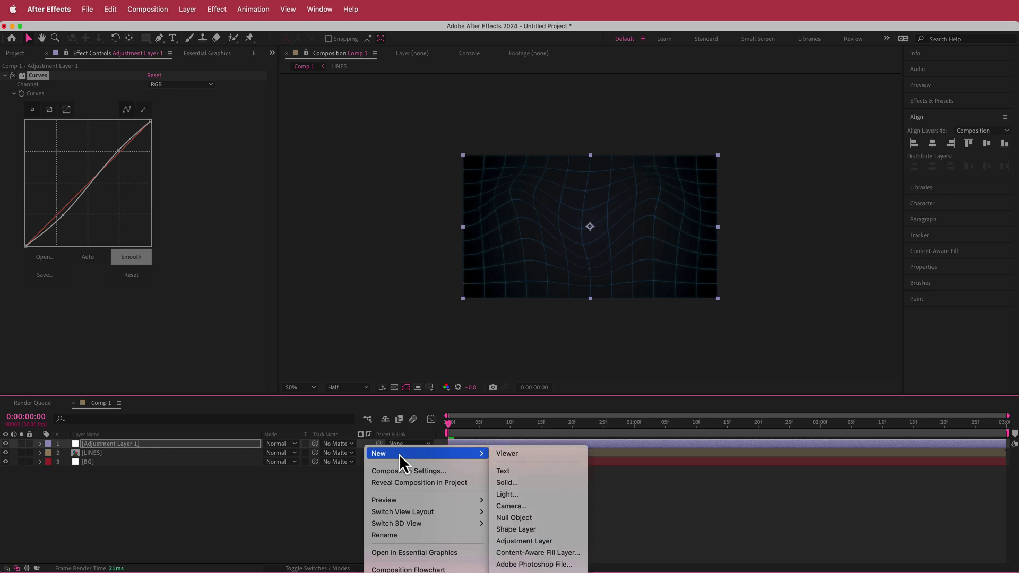
{"action": "left_click", "coordinate": [562, 541]}
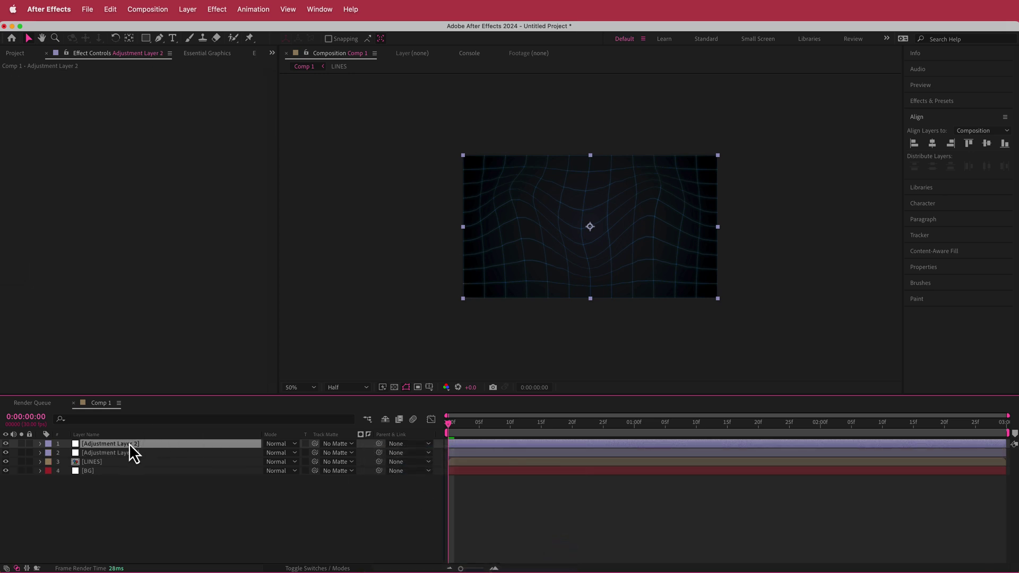
{"action": "left_click_drag", "start_coordinate": [129, 444], "coordinate": [128, 454]}
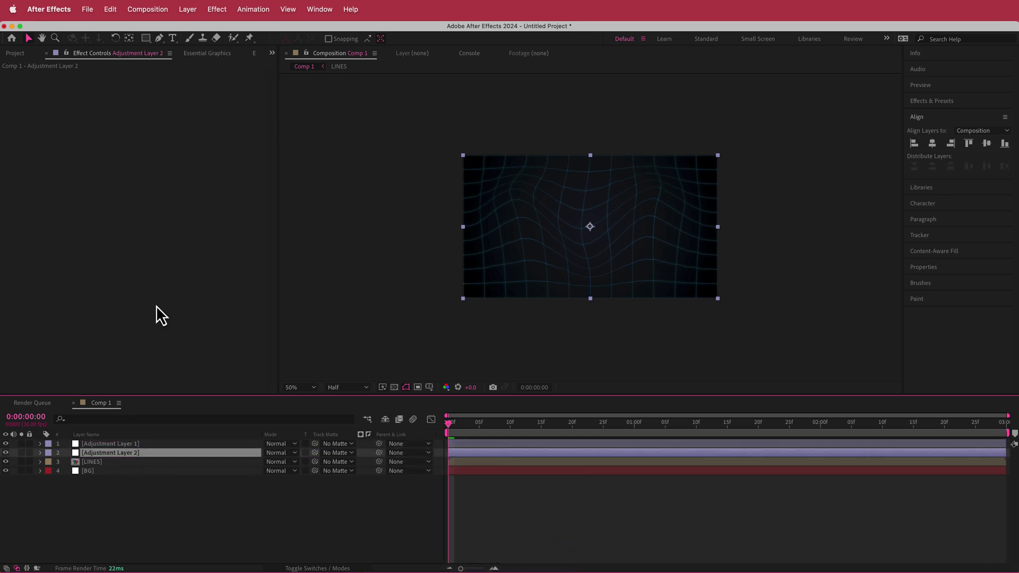
- Apply Turbulent Displace to the new adjustment layer, set its Amount to 12 and scrub through the animation
{"action": "key", "text": "ctrl+space"}
{"action": "type", "text": "tur"}
{"action": "key", "text": "Return"}
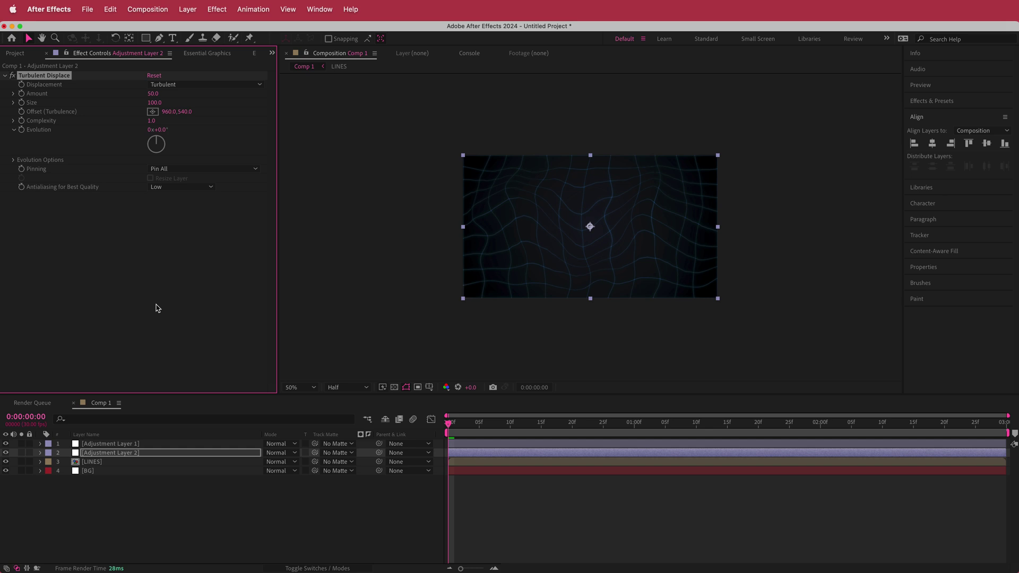
{"action": "left_click", "coordinate": [154, 94]}
{"action": "type", "text": "12"}
{"action": "key", "text": "Return"}
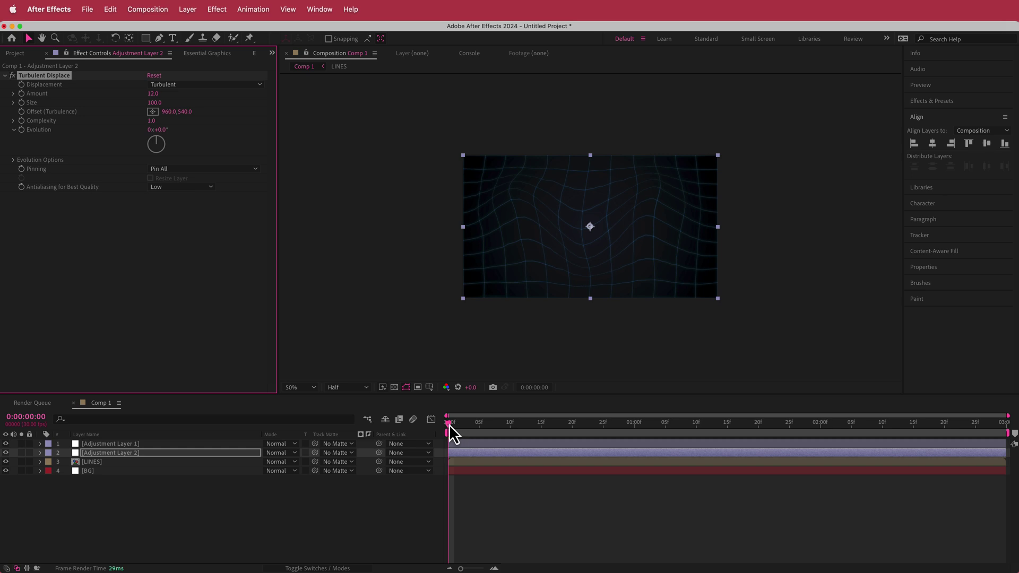
{"action": "mouse_move", "coordinate": [449, 425]}
{"action": "left_mouse_down"}
{"action": "mouse_move", "coordinate": [868, 413]}
{"action": "mouse_move", "coordinate": [435, 438]}
{"action": "left_mouse_up"}
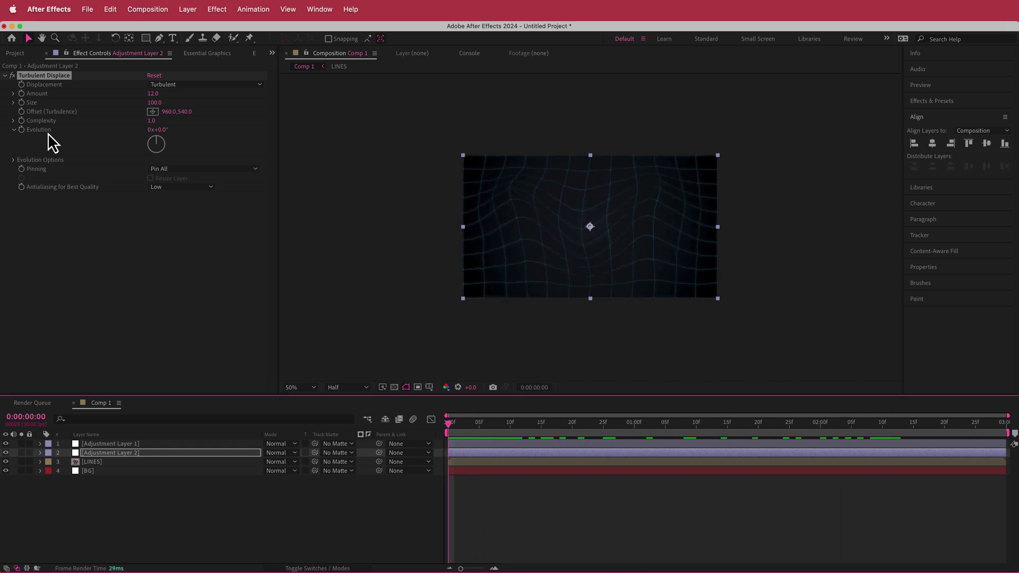
- Add the expression time*100 to Turbulent Displace's Evolution and scrub the timeline to check the motion
{"action": "left_click", "coordinate": [22, 130], "text": "alt"}
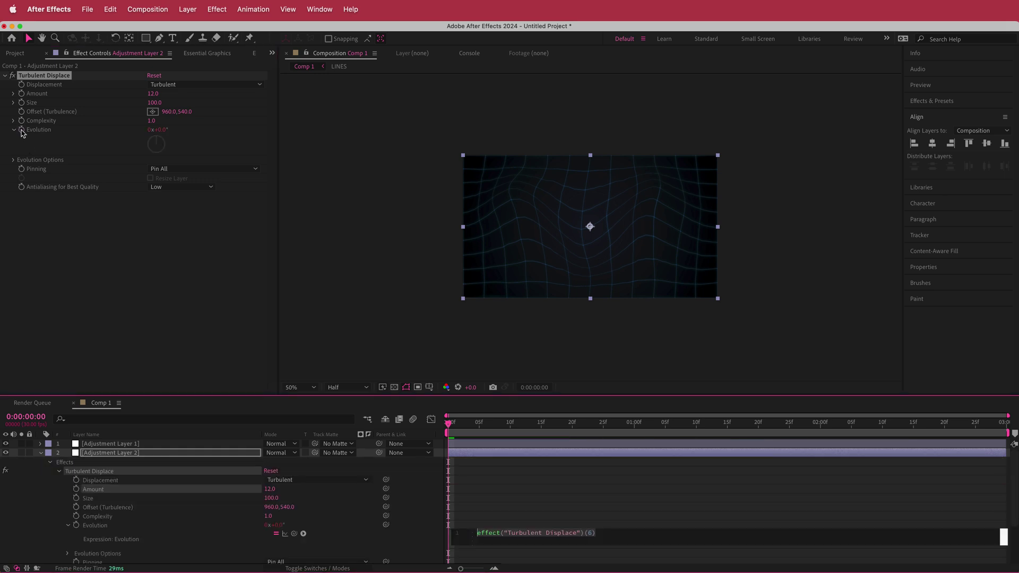
{"action": "type", "text": "time*100"}
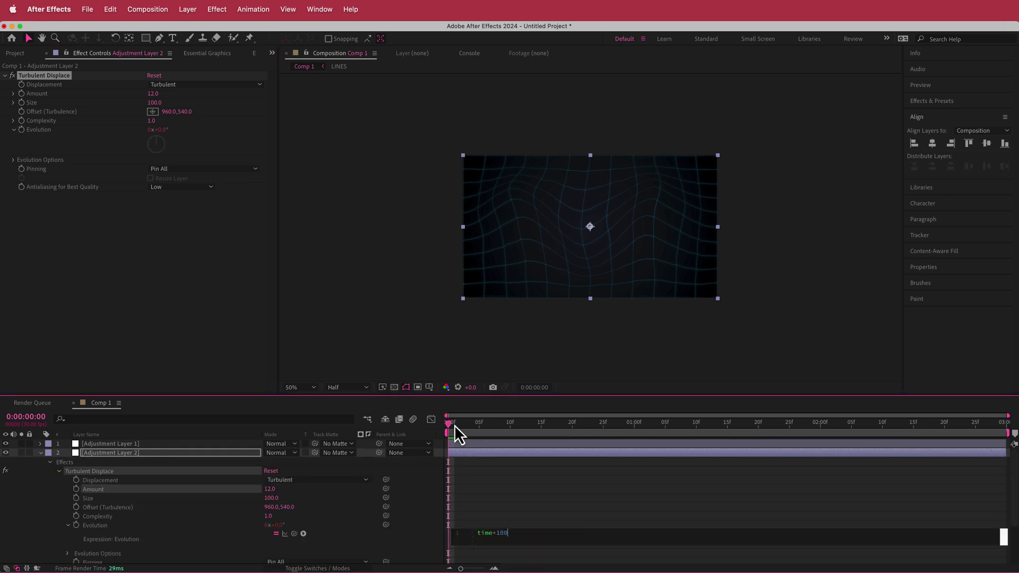
{"action": "left_click_drag", "start_coordinate": [455, 424], "coordinate": [765, 423]}
{"action": "left_click_drag", "start_coordinate": [820, 421], "coordinate": [427, 434]}
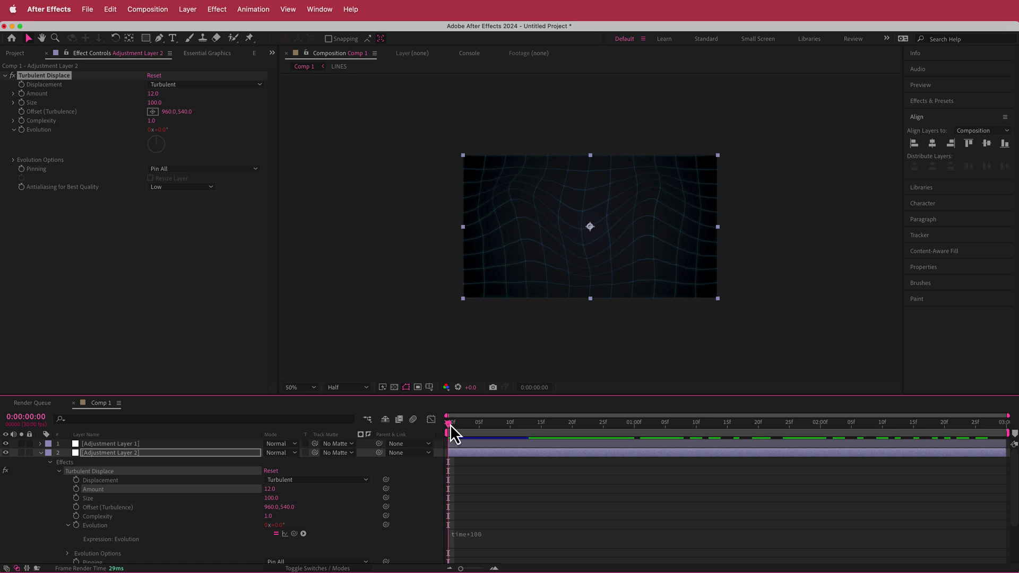
- Add a third adjustment layer and move it to the top of the layer stack
{"action": "key", "text": "shift+/"}
{"action": "right_click", "coordinate": [365, 446]}
{"action": "mouse_move", "coordinate": [396, 455]}
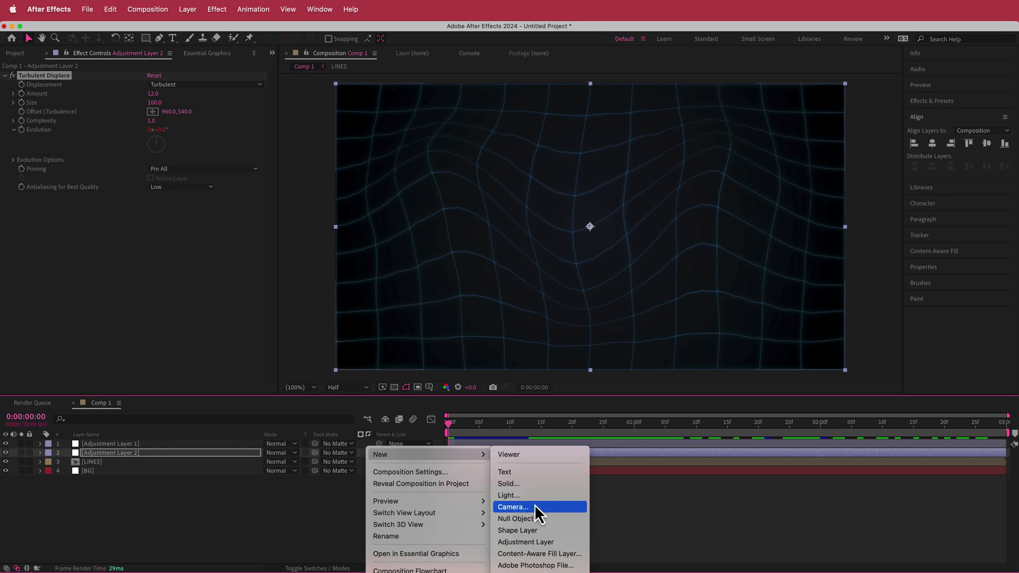
{"action": "left_click", "coordinate": [544, 542]}
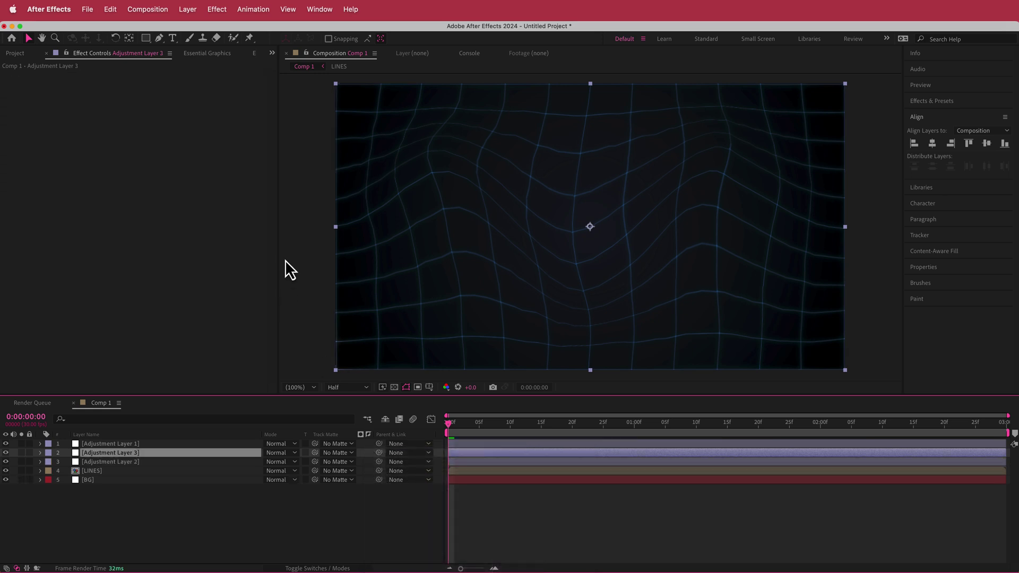
{"action": "left_click_drag", "start_coordinate": [131, 449], "coordinate": [133, 442]}
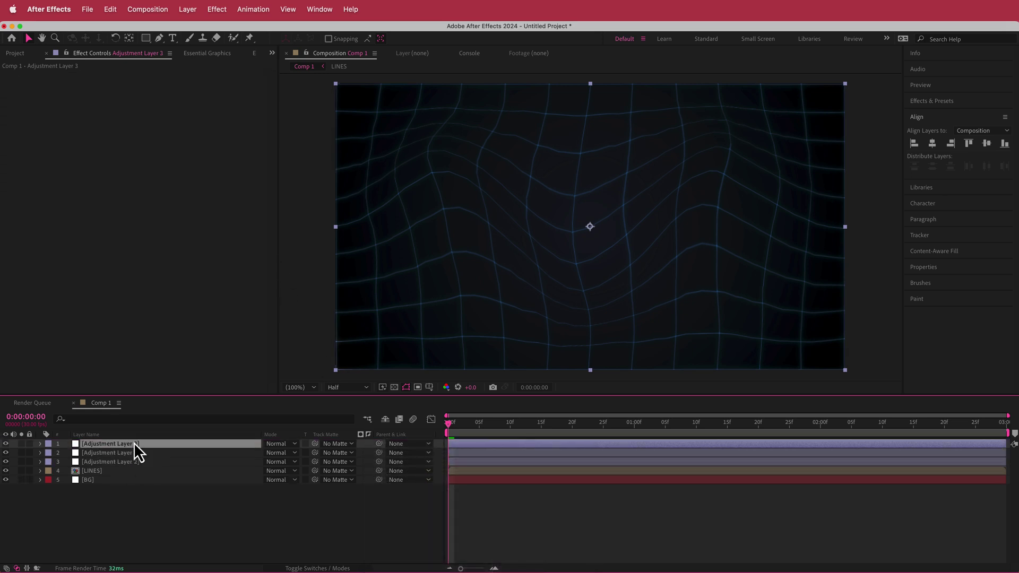
- Apply the Noise effect to the topmost adjustment layer and set the Amount of Noise to 10%
{"action": "key", "text": "ctrl+space"}
{"action": "type", "text": "nois"}
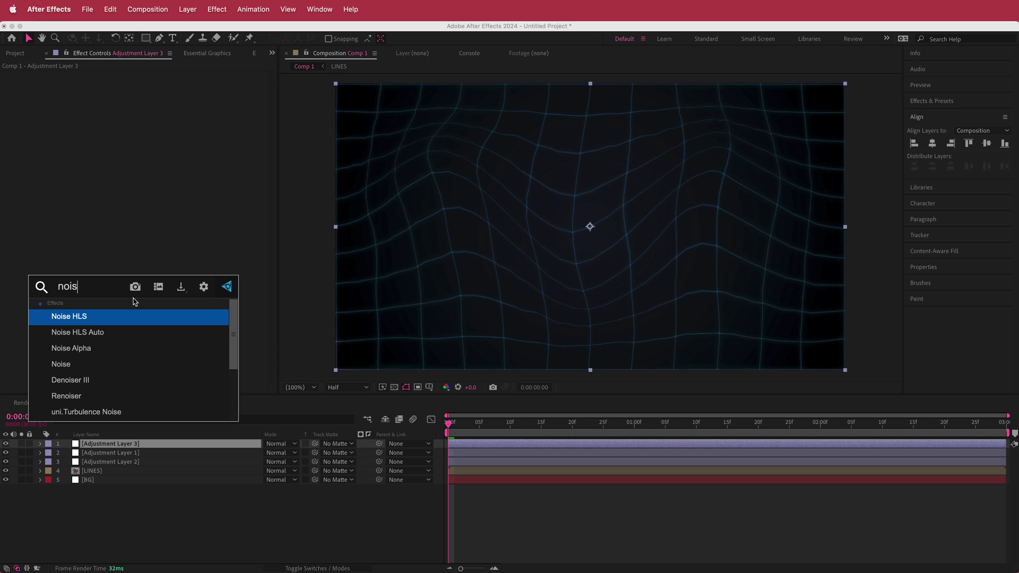
{"action": "key", "text": "Down"}
{"action": "key", "text": "Down"}
{"action": "key", "text": "Down"}
{"action": "key", "text": "Return"}
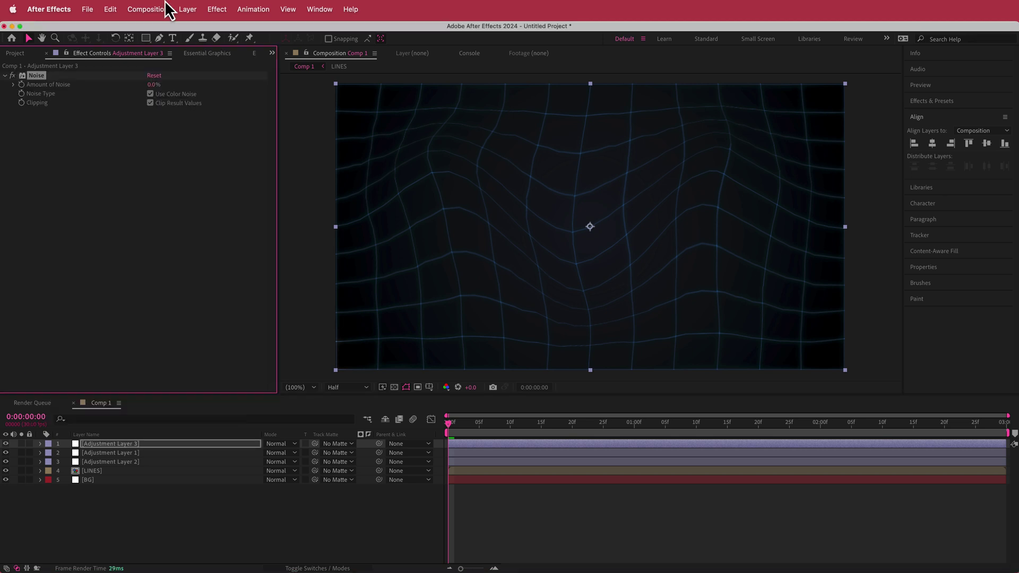
{"action": "left_click", "coordinate": [155, 85]}
{"action": "mouse_move", "coordinate": [450, 422]}
{"action": "left_mouse_down"}
{"action": "mouse_move", "coordinate": [867, 410]}
{"action": "mouse_move", "coordinate": [456, 423]}
{"action": "left_mouse_up"}
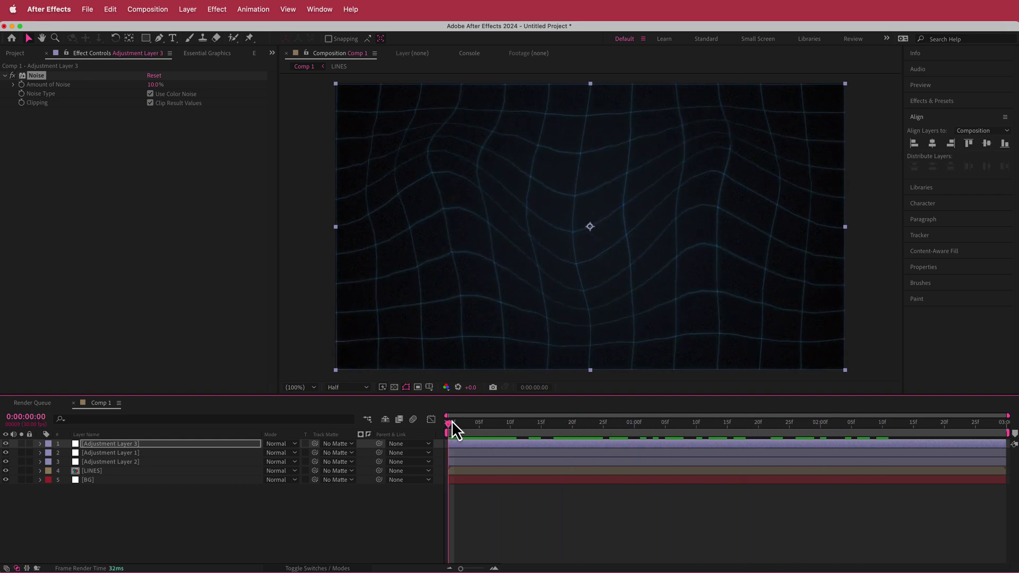
- Apply the CC Glass effect to the LINES layer
{"action": "left_click", "coordinate": [86, 471]}
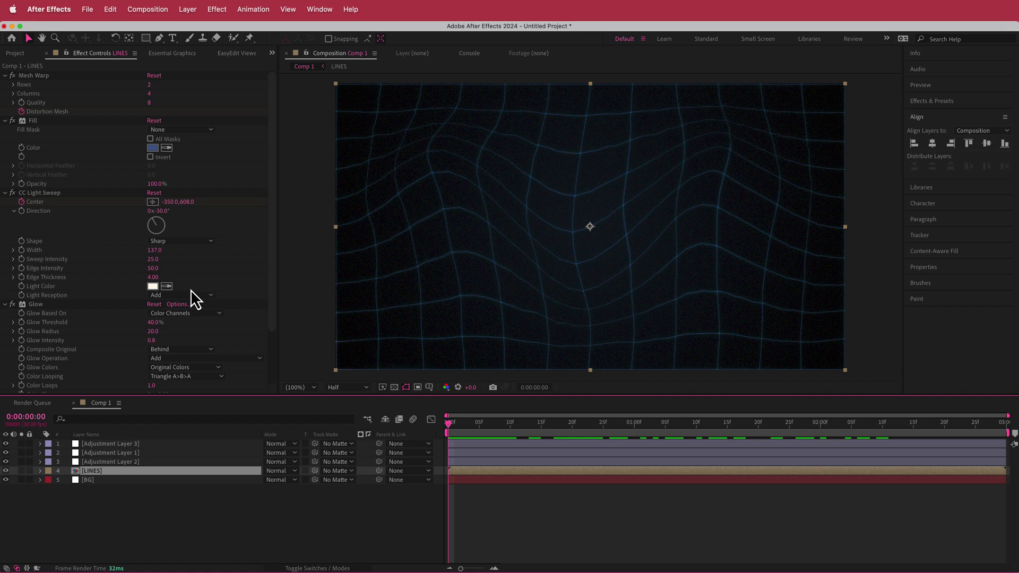
{"action": "key", "text": "ctrl+space"}
{"action": "type", "text": "cc g"}
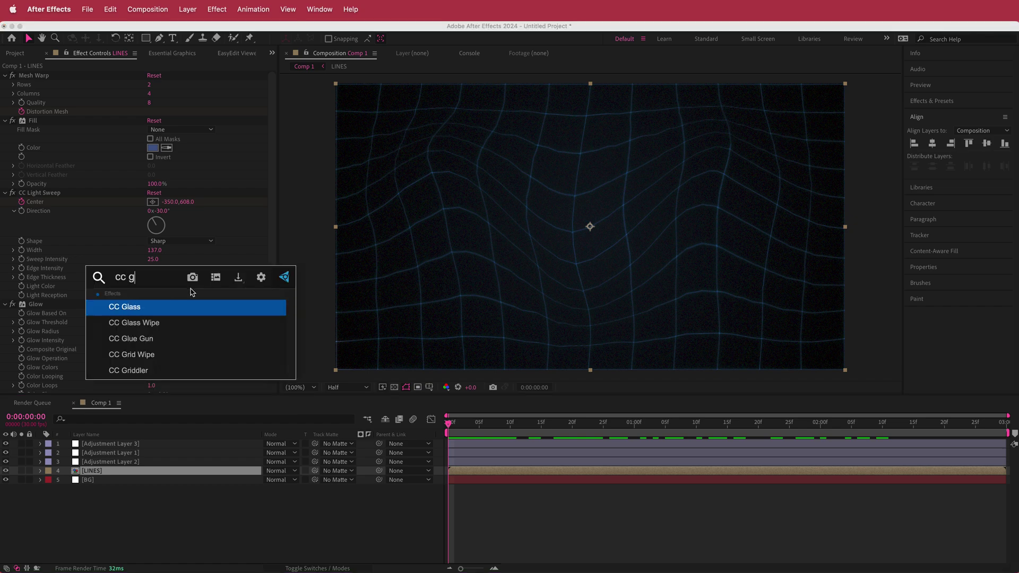
{"action": "type", "text": "l"}
{"action": "key", "text": "Return"}
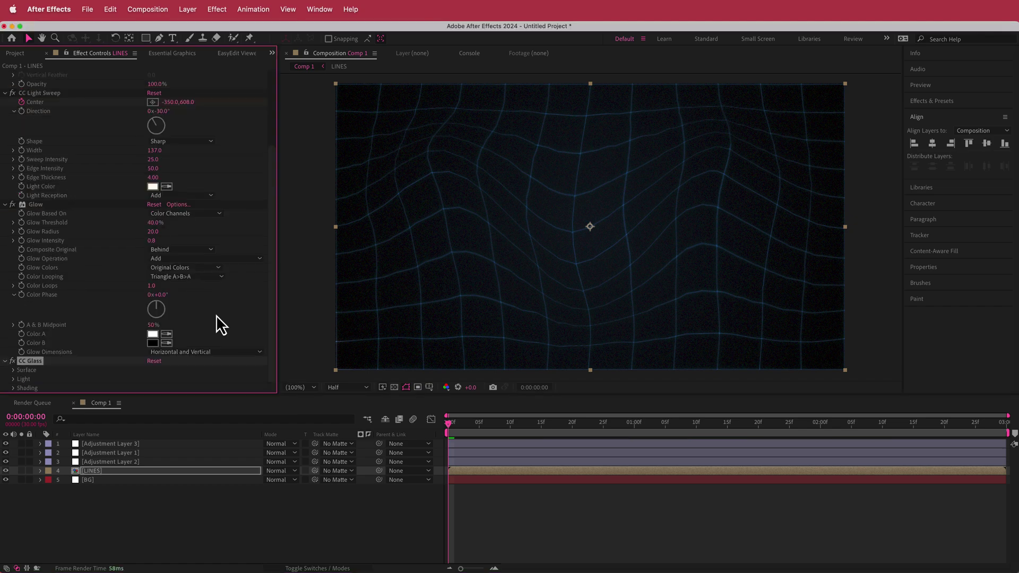
- Raise CC Glass's Light Intensity to 163 and play back the finished animation from the start
{"action": "left_click", "coordinate": [14, 379]}
{"action": "scroll", "coordinate": [110, 349], "scroll_direction": "down", "scroll_amount": 2}
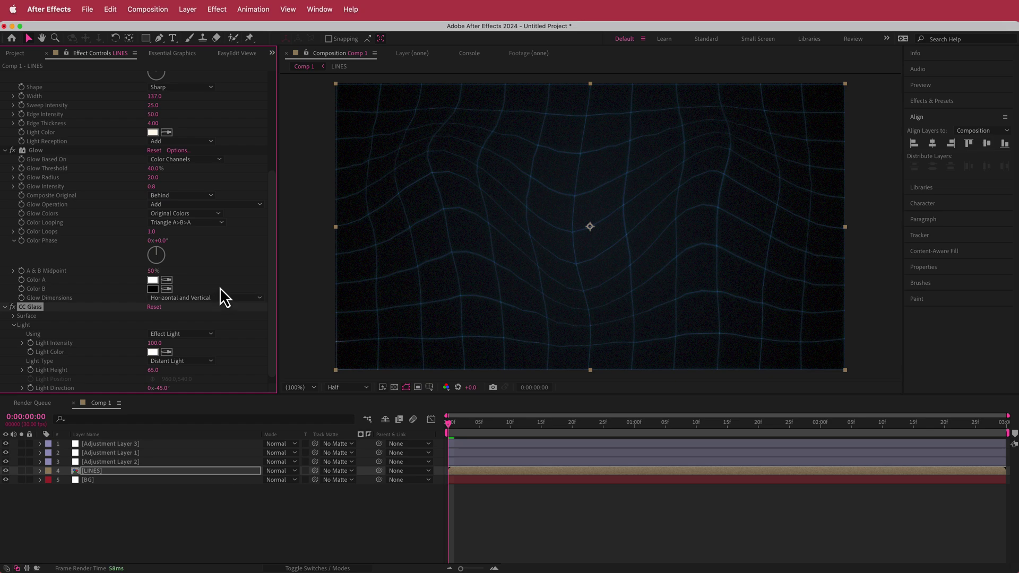
{"action": "left_click_drag", "start_coordinate": [154, 345], "coordinate": [238, 339]}
{"action": "mouse_move", "coordinate": [448, 423]}
{"action": "left_mouse_down"}
{"action": "mouse_move", "coordinate": [693, 434]}
{"action": "mouse_move", "coordinate": [941, 424]}
{"action": "mouse_move", "coordinate": [425, 436]}
{"action": "mouse_move", "coordinate": [1007, 424]}
{"action": "mouse_move", "coordinate": [443, 439]}
{"action": "left_mouse_up"}
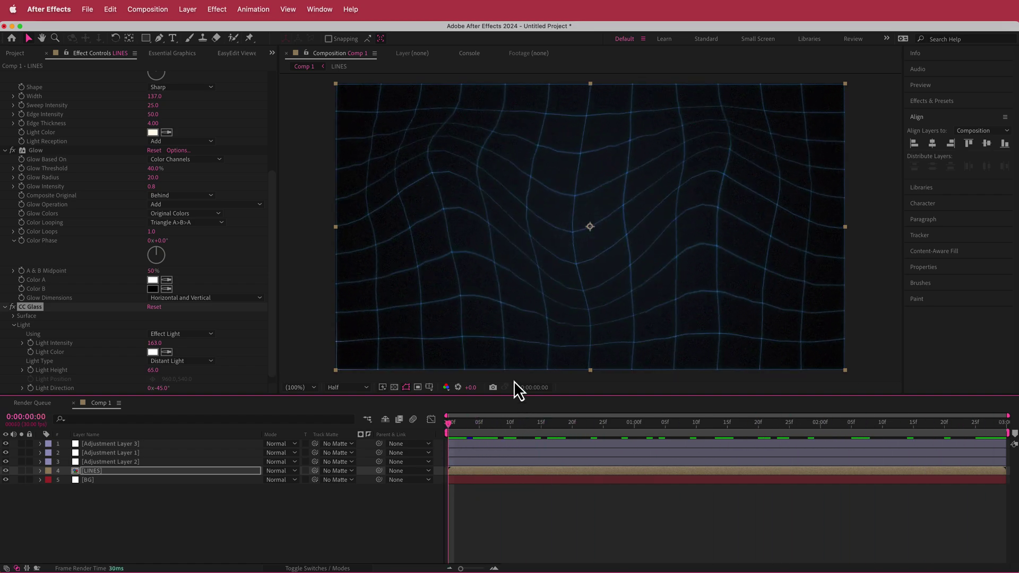
{"action": "key", "text": "space"}
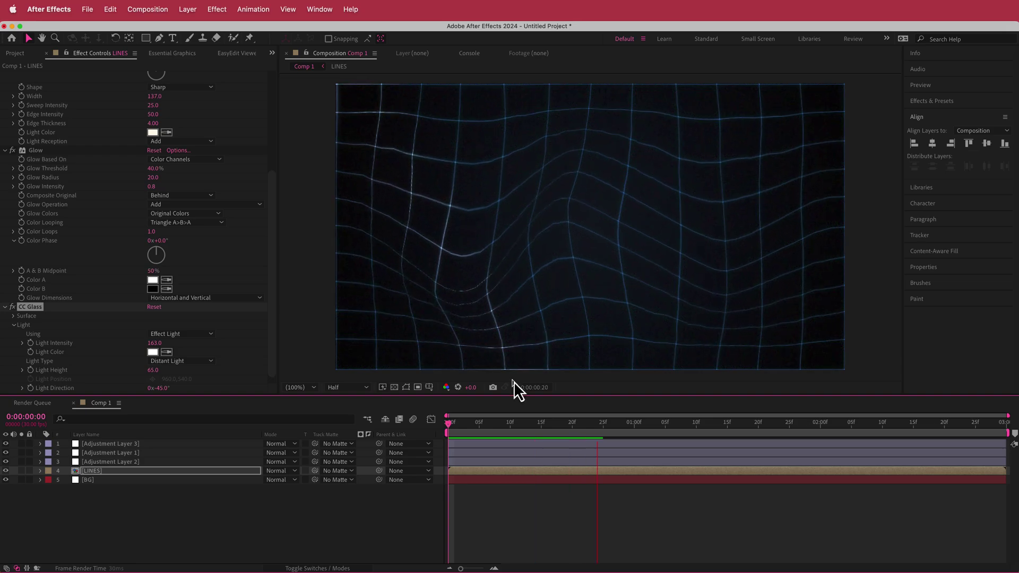
{"action": "key", "text": "space"}
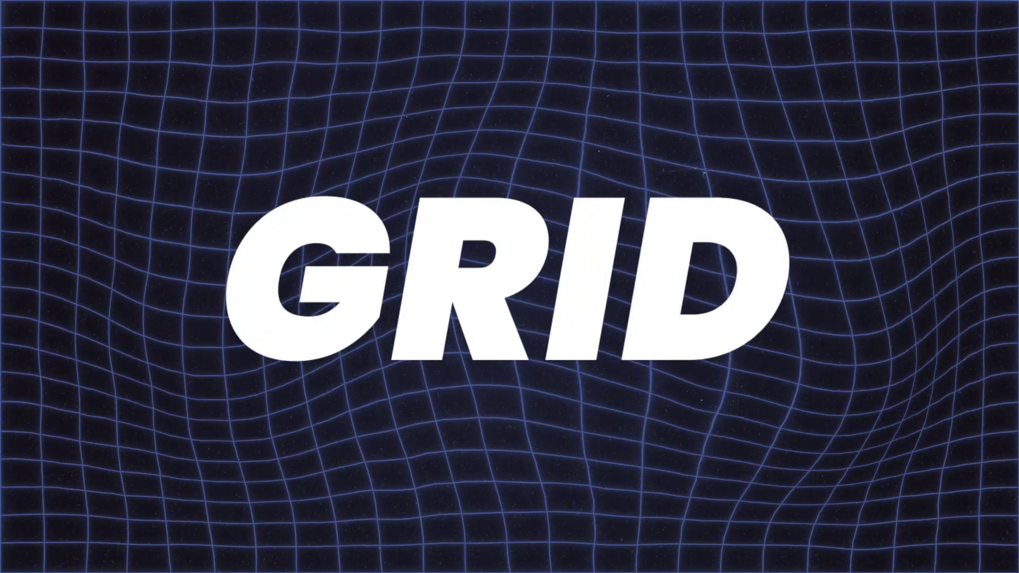